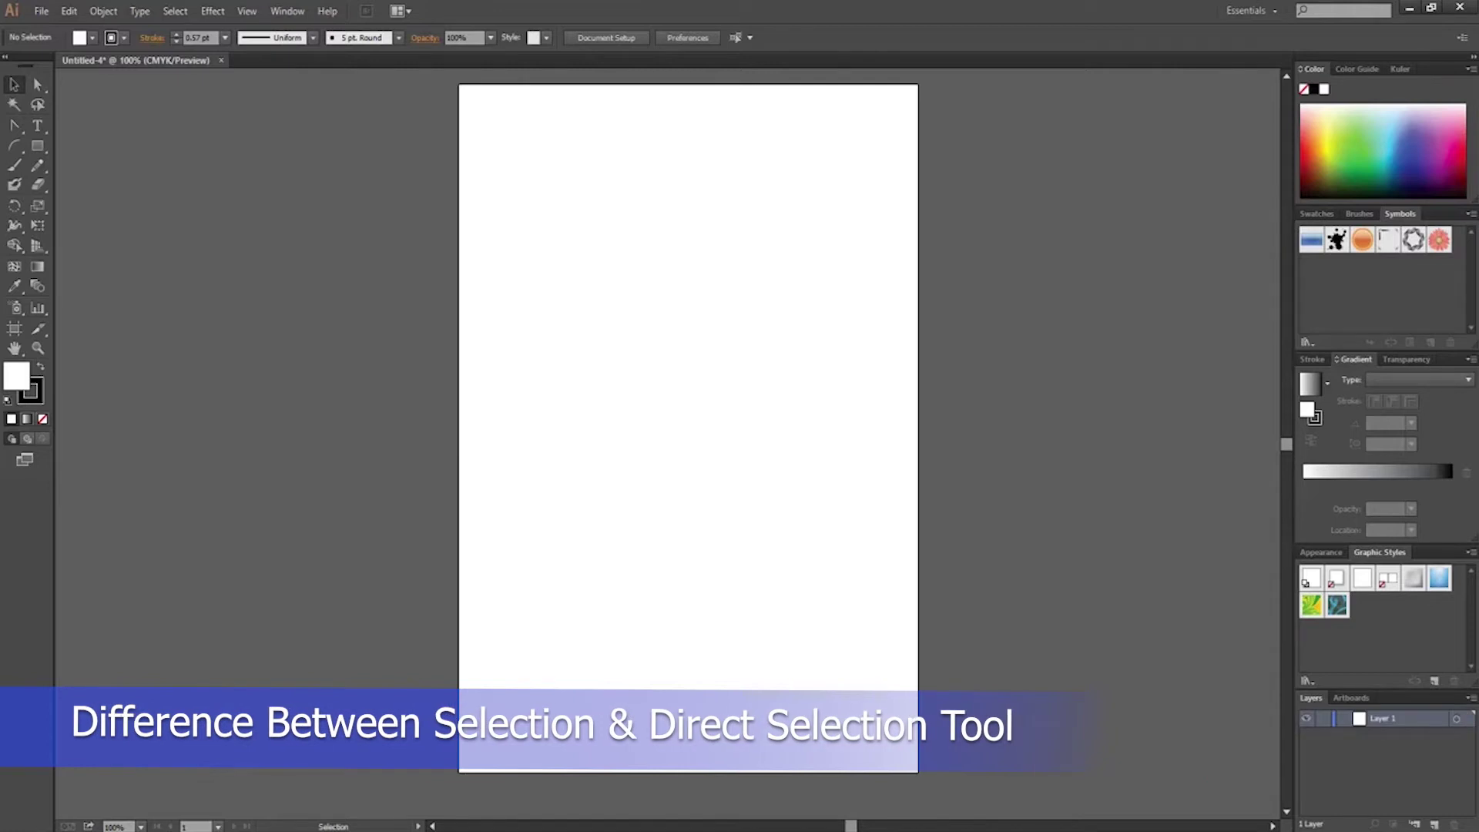
Draw a square about 1.38 in wide and high in the upper left part of the artboard
key("ctrl+plus")
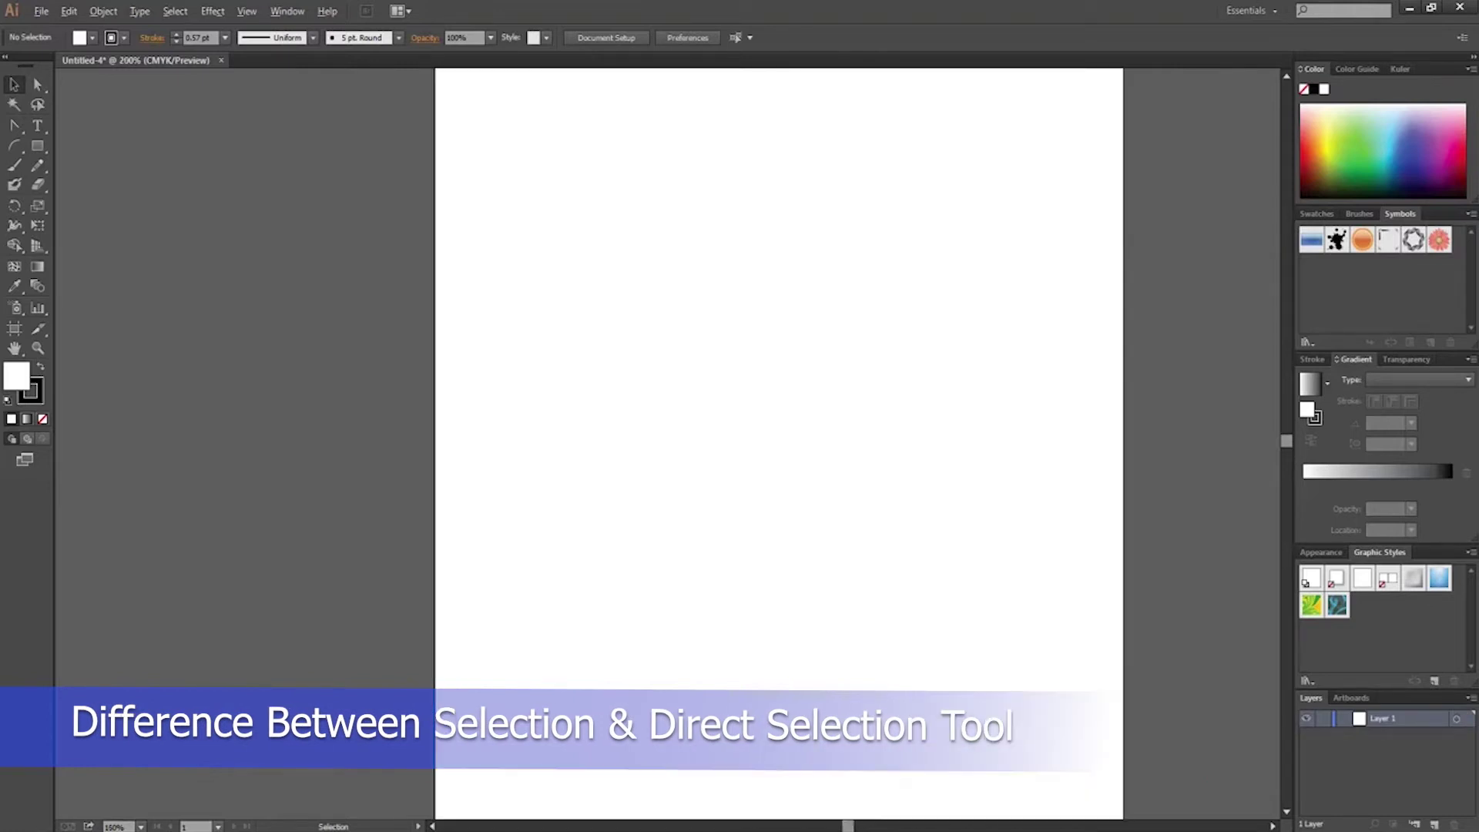
scroll(667, 443, "right", 4)
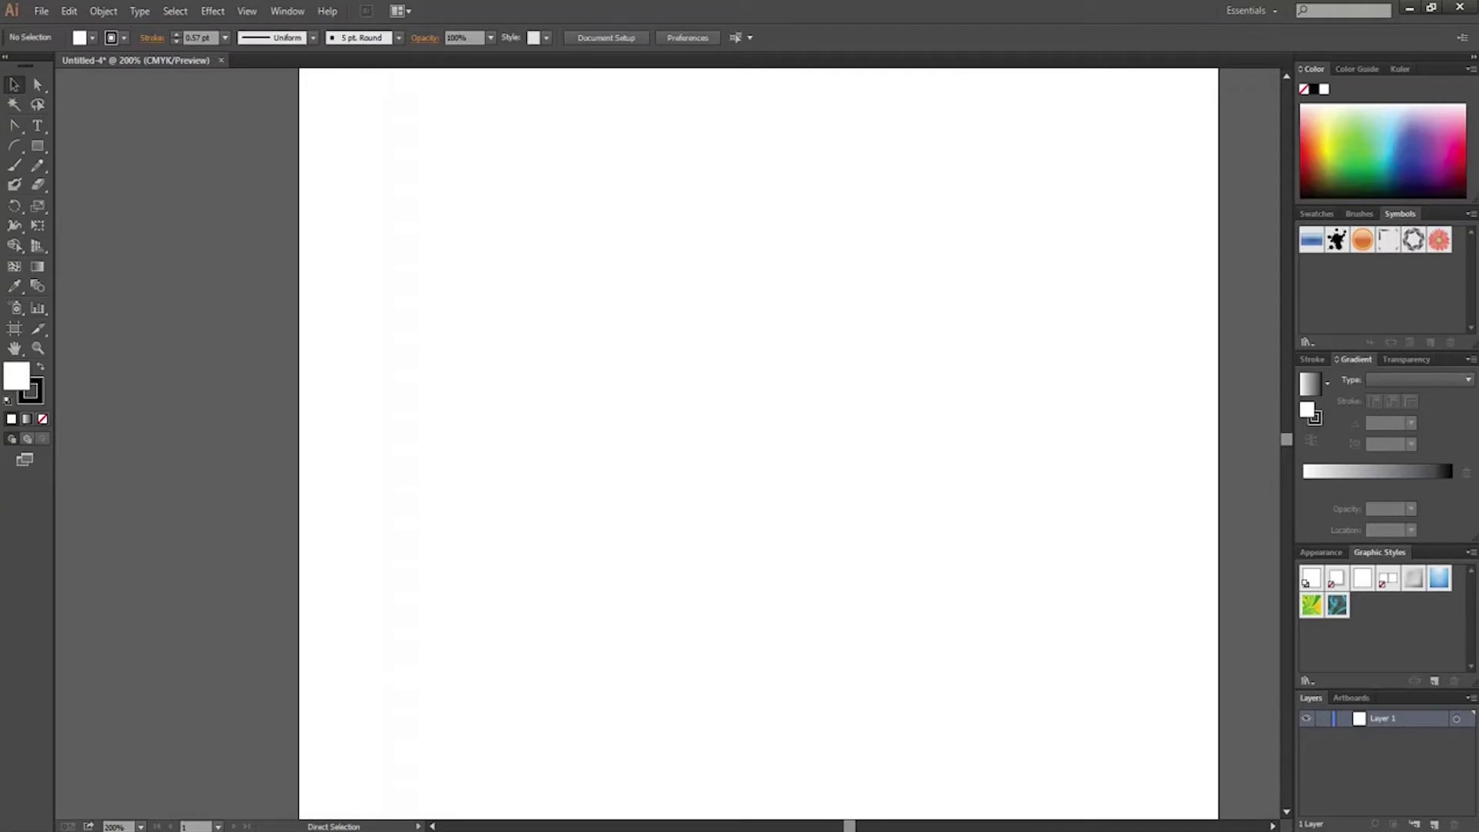
scroll(667, 442, "right", 3)
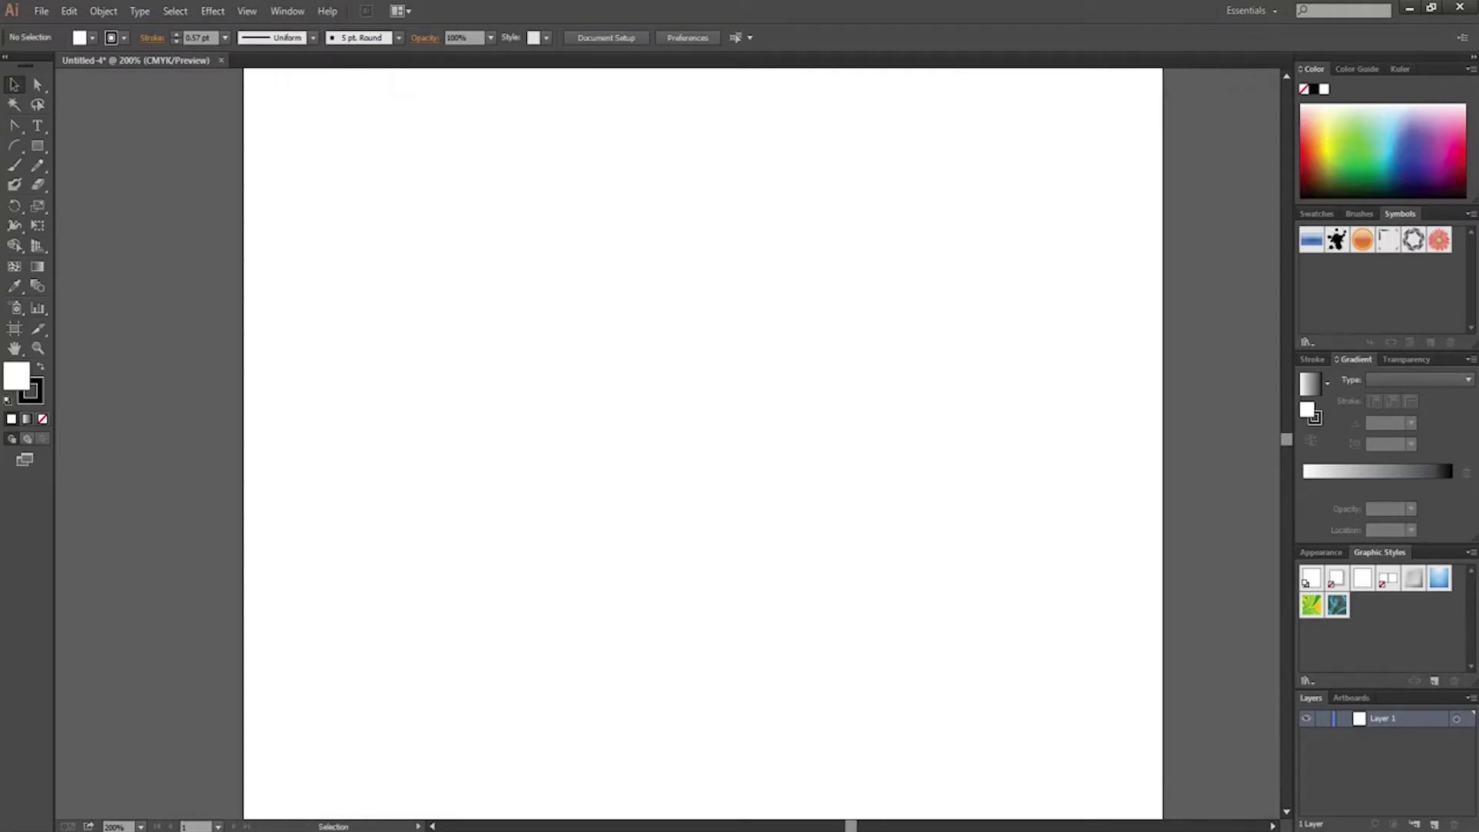
left_click(37, 146)
left_click_drag(446, 231, 601, 394)
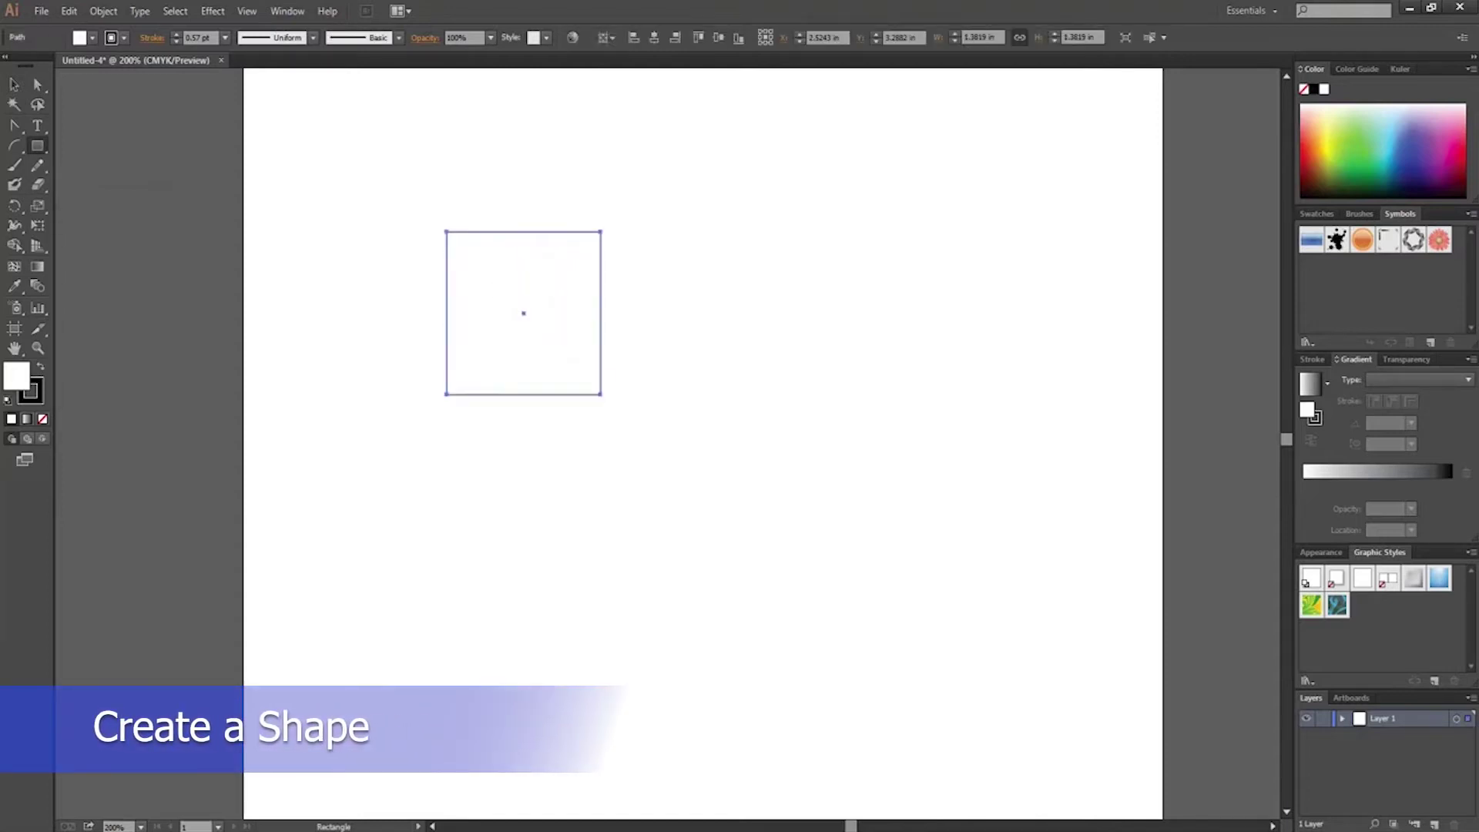
Duplicate the square once to its right and once directly above, with the copies touching the original's edges
key("v")
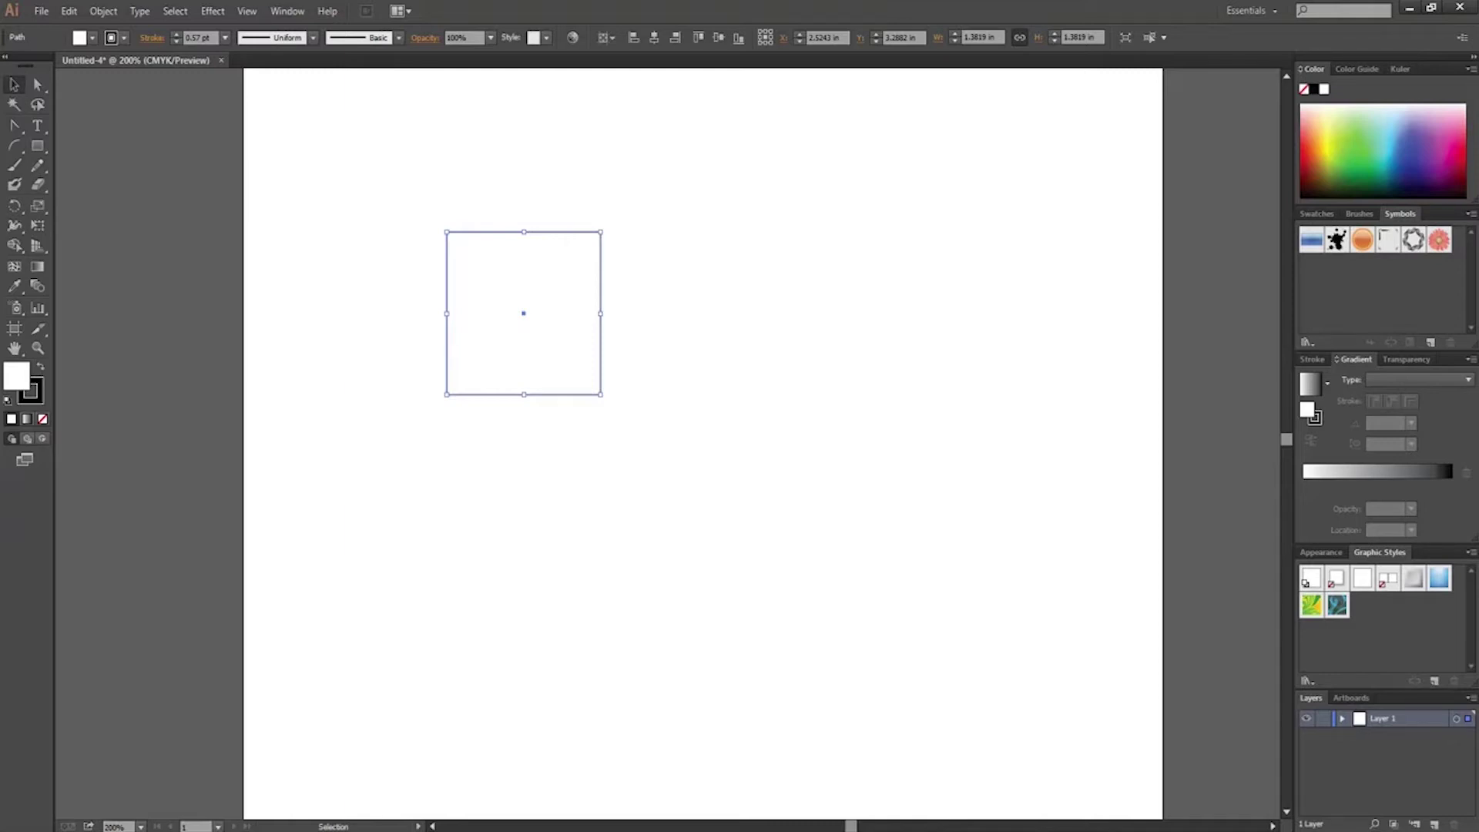
left_click_drag(523, 314, 677, 314)
left_click(523, 314)
left_click_drag(523, 313, 524, 146)
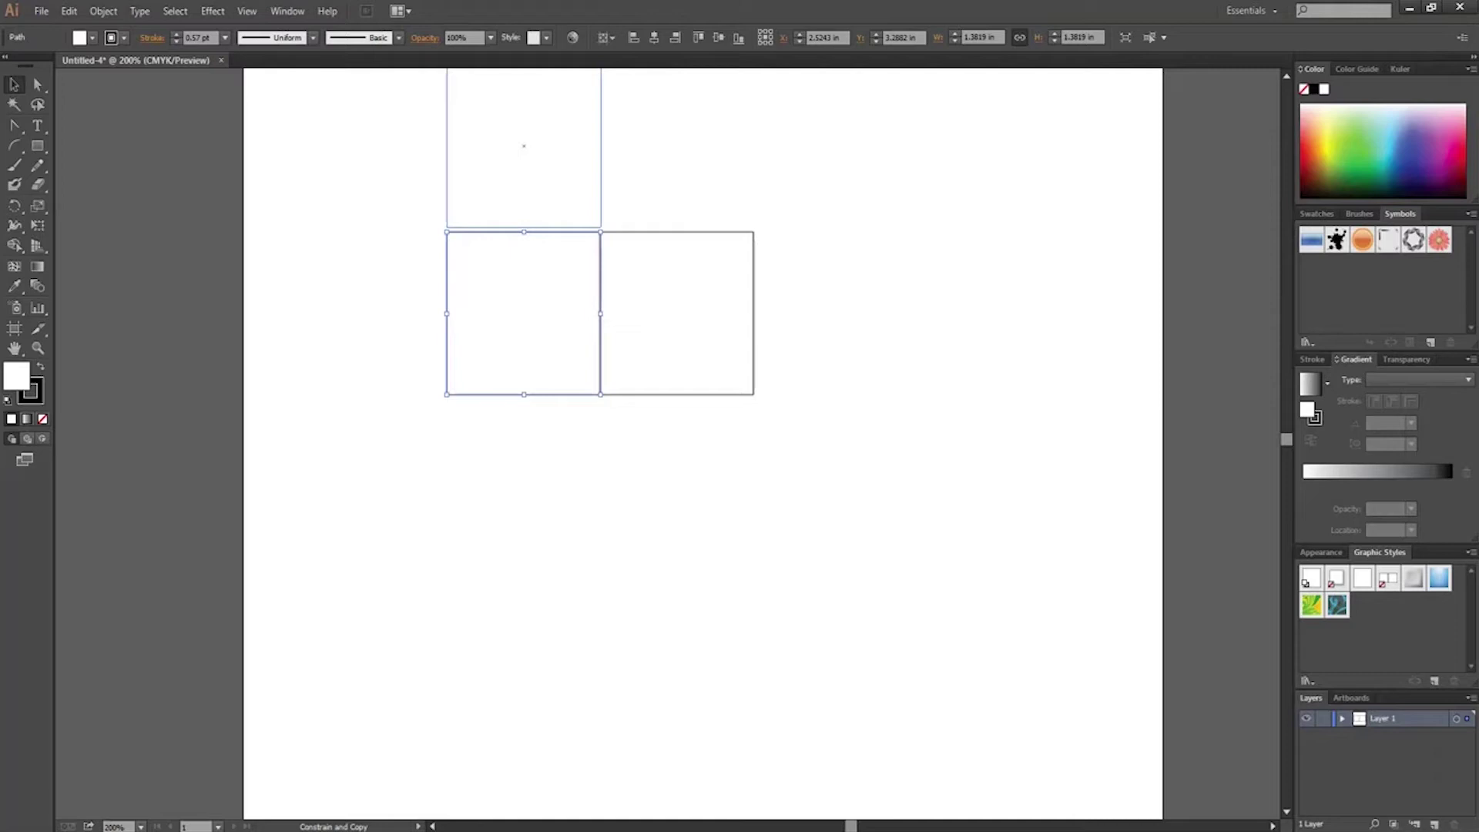
left_click_drag(523, 145, 523, 152)
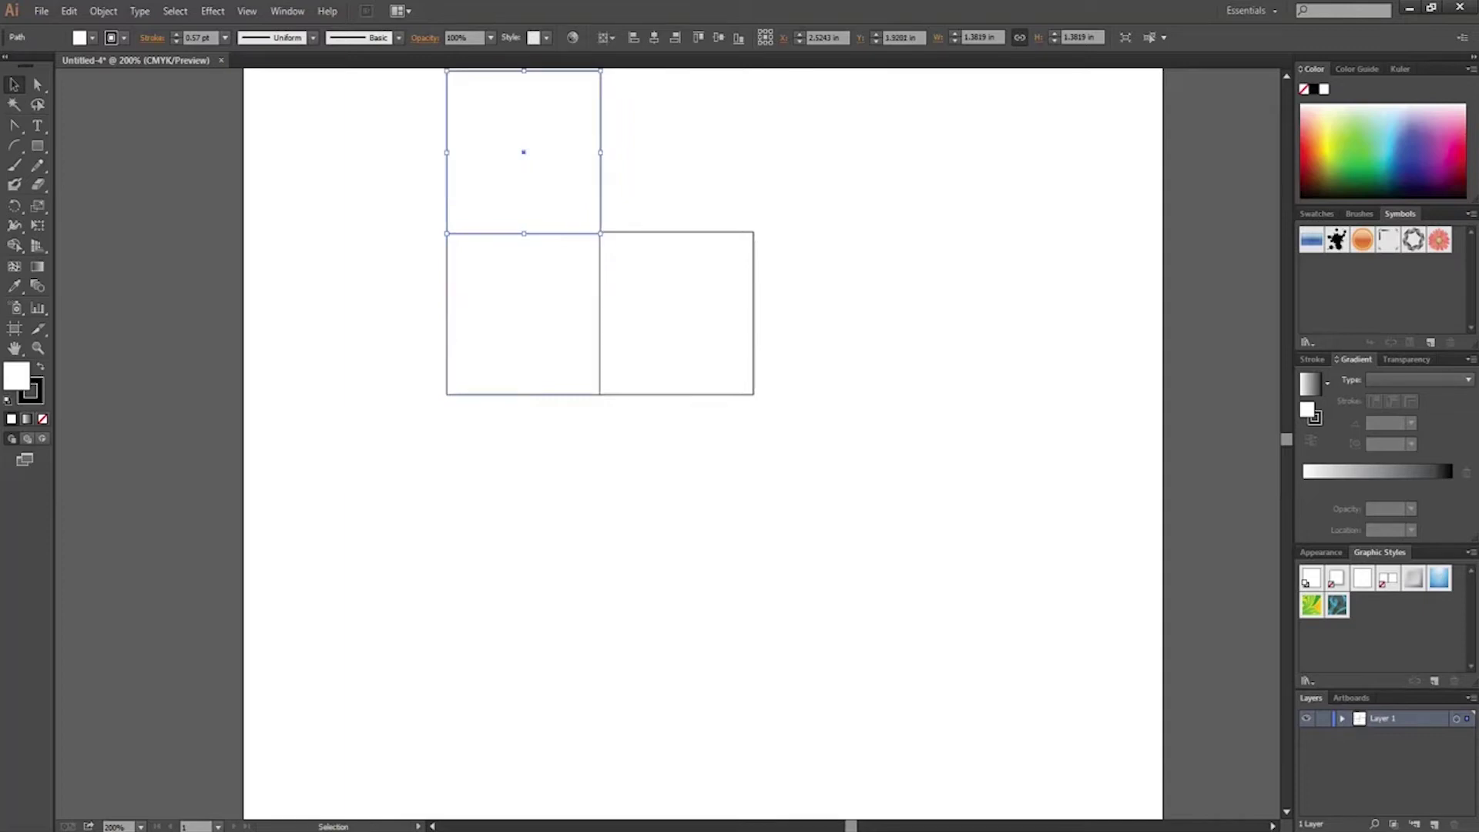
key("ctrl+minus")
scroll(681, 462, "up", 2)
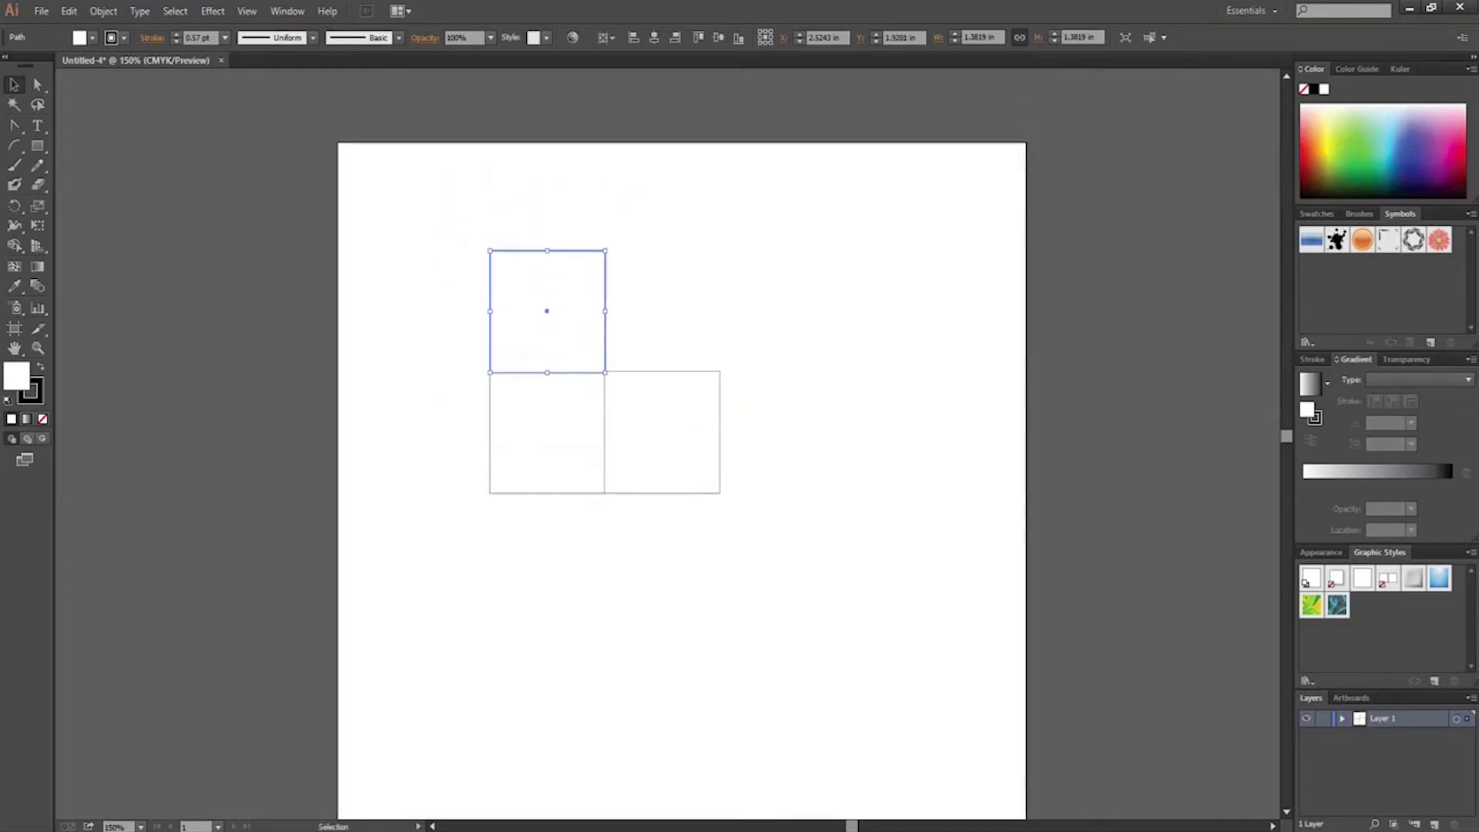
key("ctrl+shift+a")
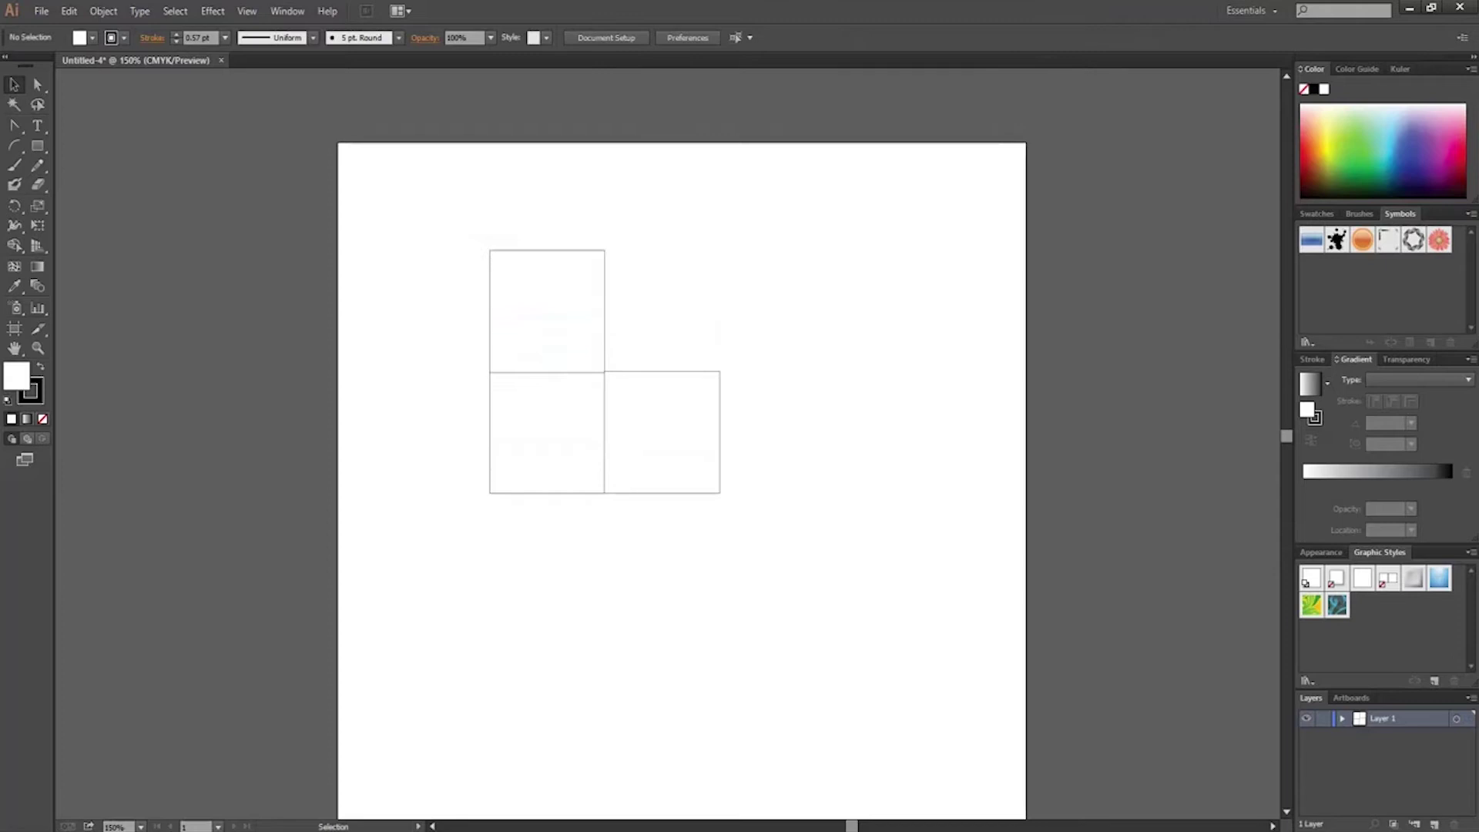
Select each of the three squares in turn as a whole object, ending on the upper square
left_click(546, 311)
left_click(546, 432)
left_click(661, 432)
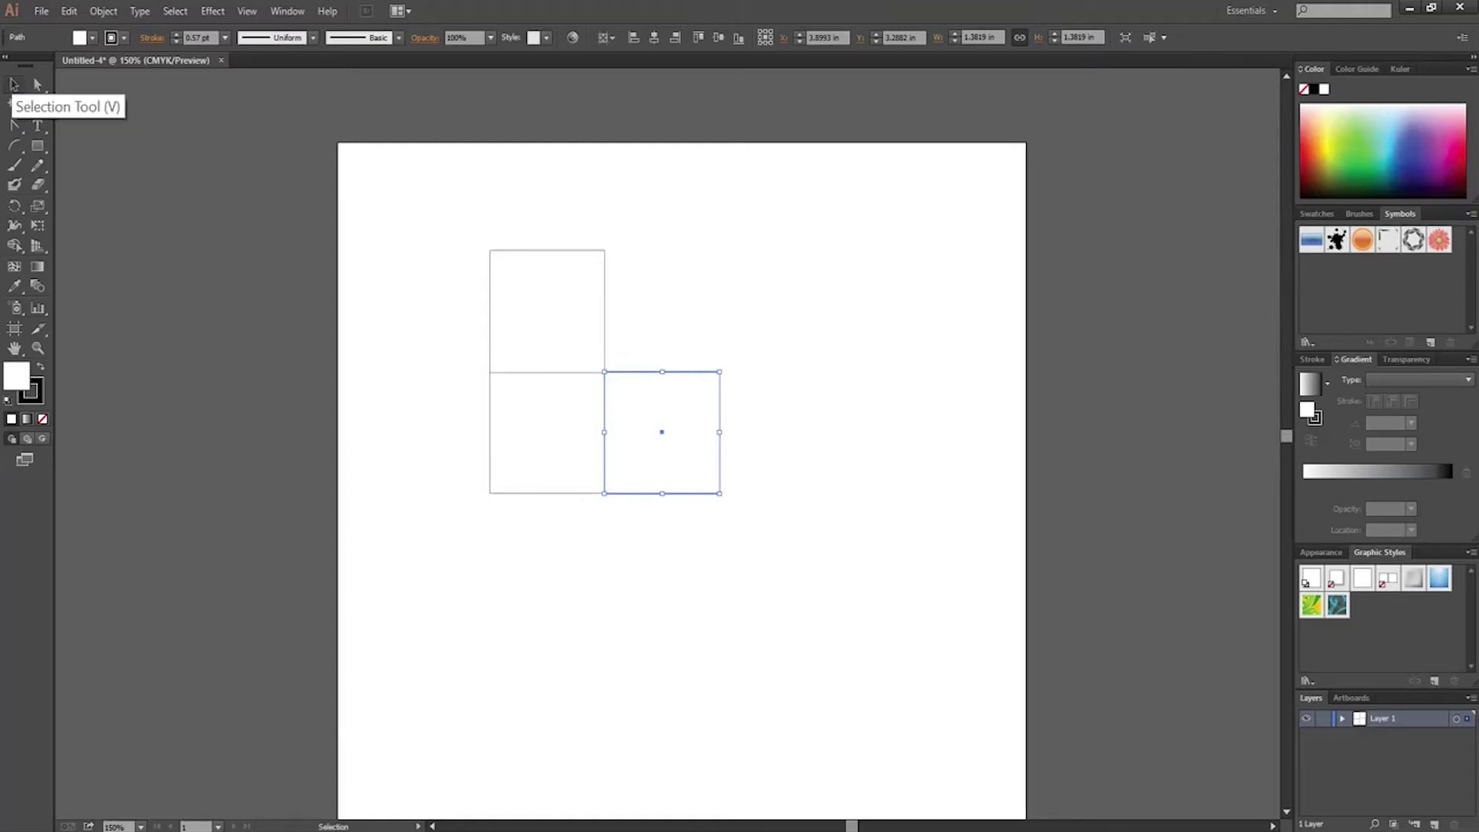
left_click(14, 84)
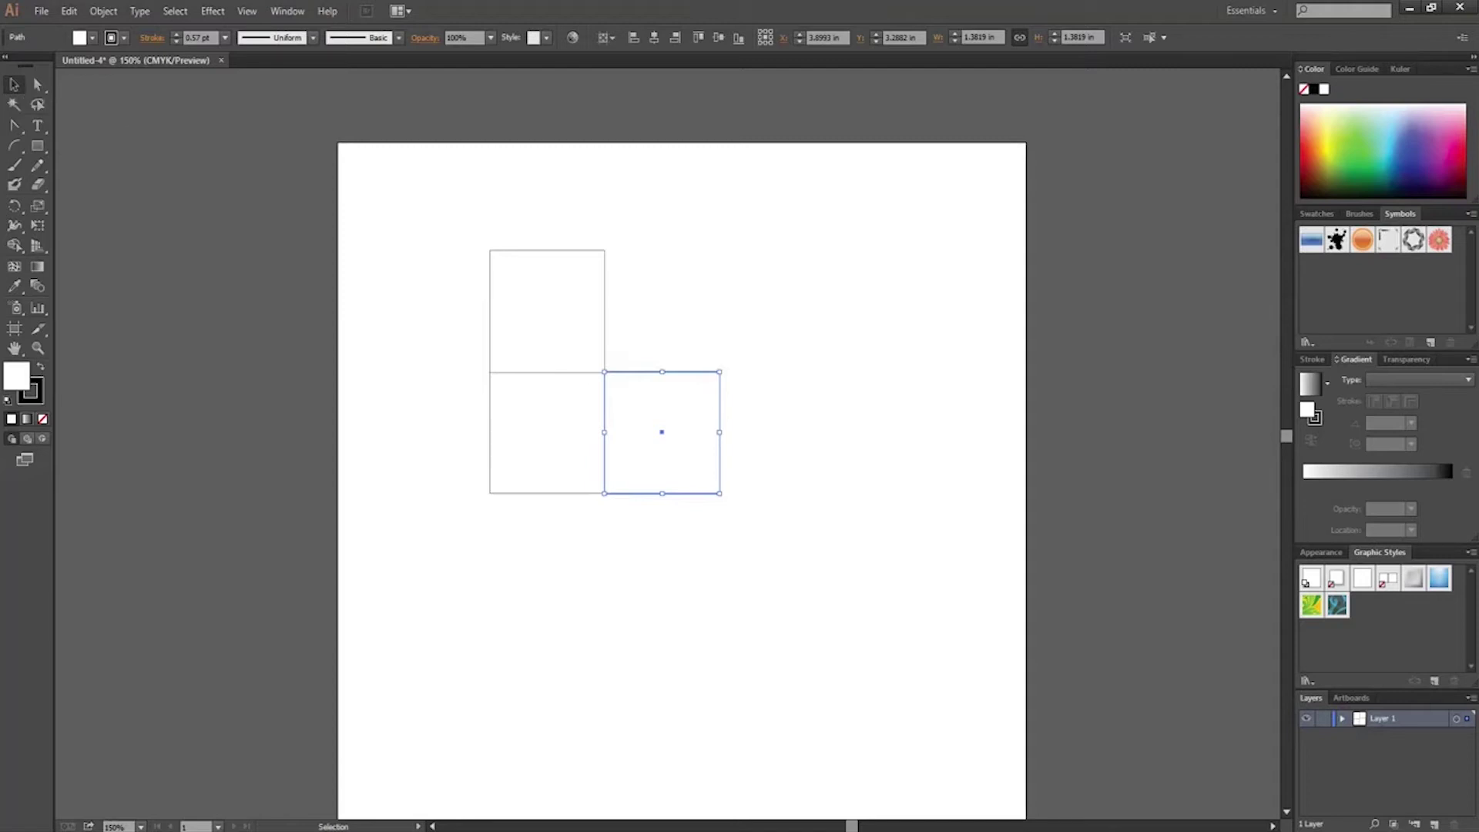
left_click(546, 310)
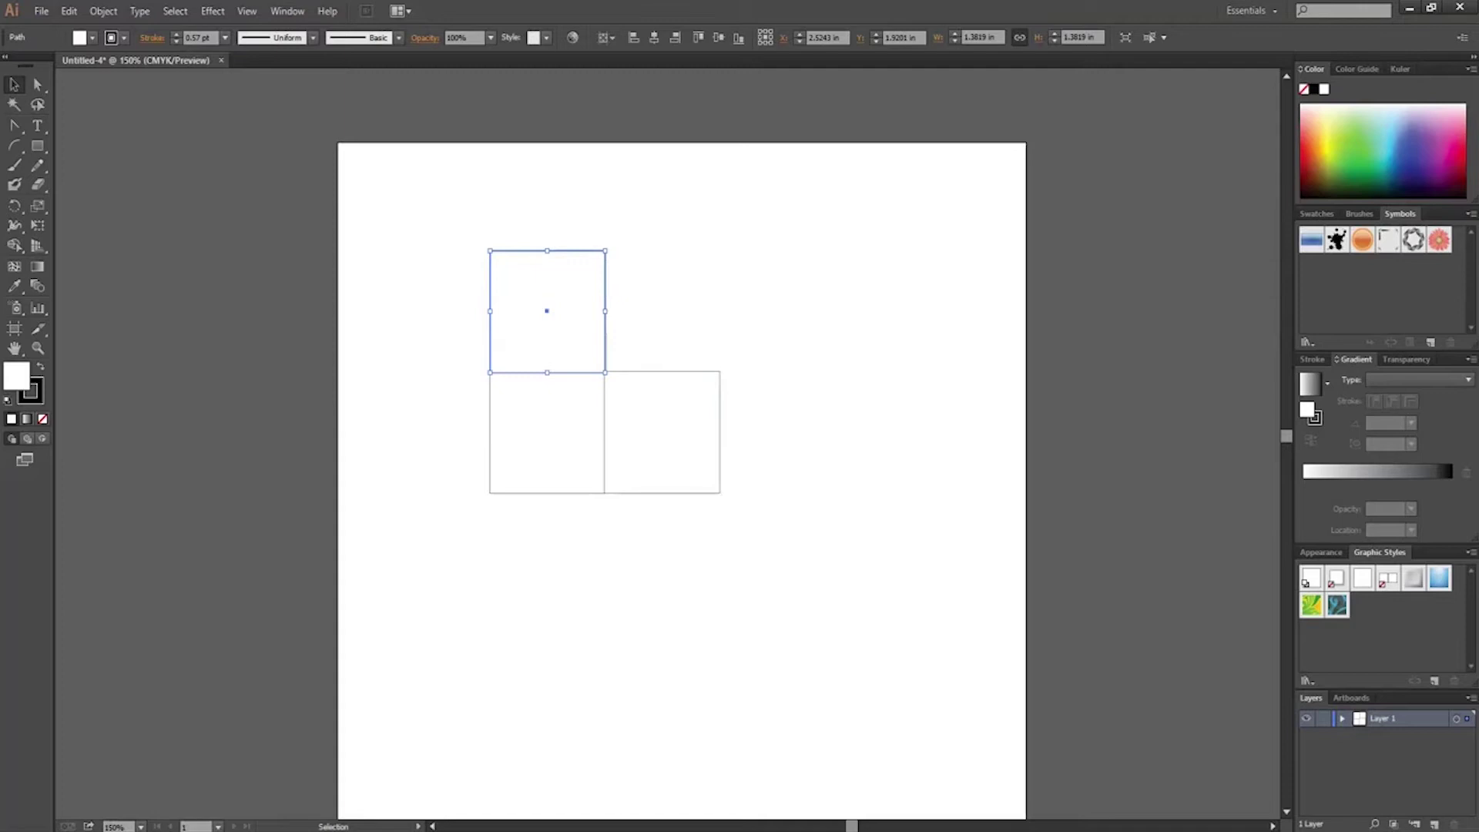
mouse_move(547, 311)
left_mouse_down()
mouse_move(704, 265)
mouse_move(659, 293)
mouse_move(549, 313)
mouse_move(703, 264)
mouse_move(546, 311)
left_mouse_up()
Move only the upper square's two top anchor points down and to the right to form the cube's slanted top face
key("a")
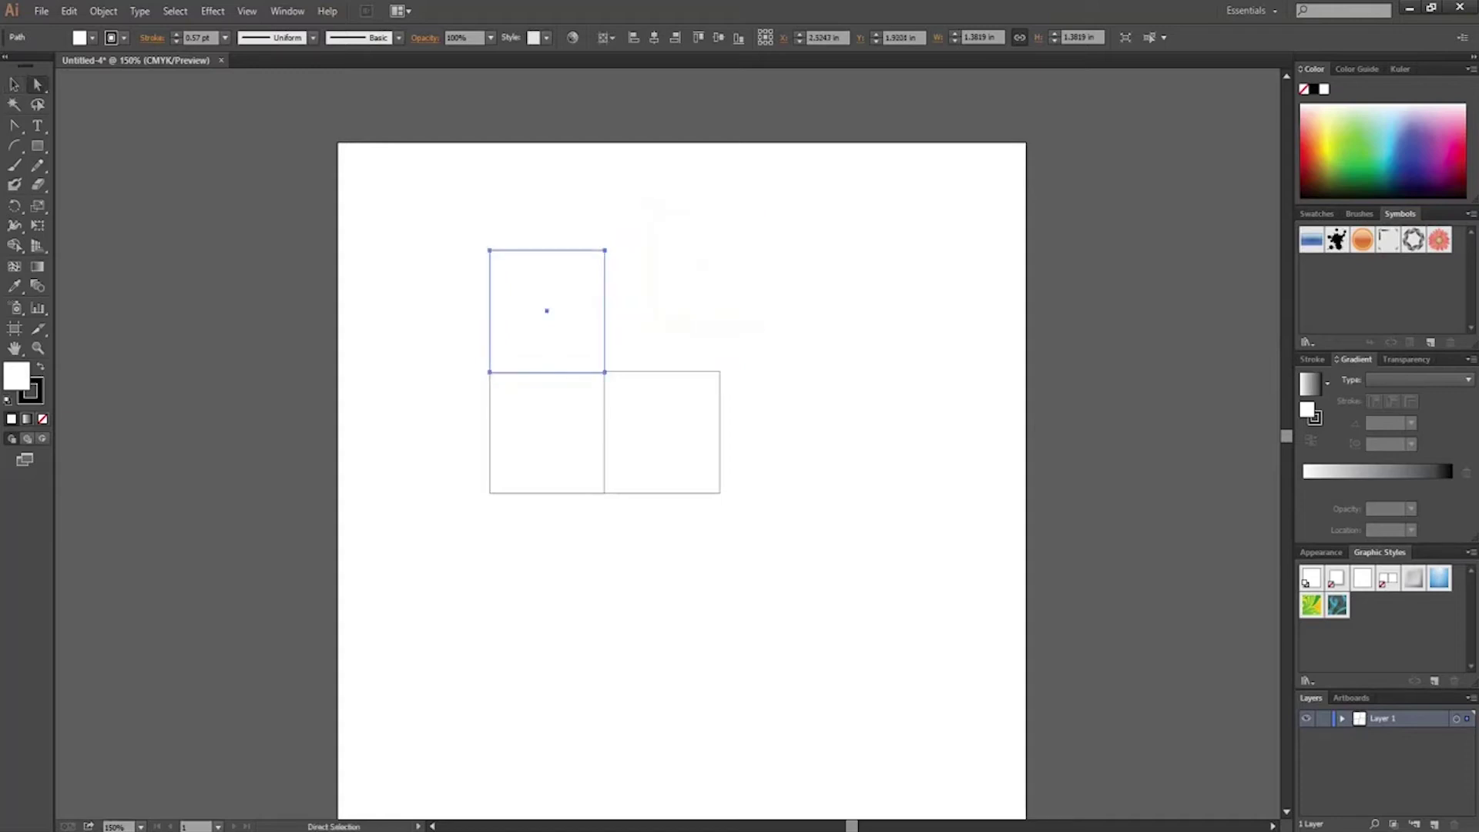
key("ctrl+shift+a")
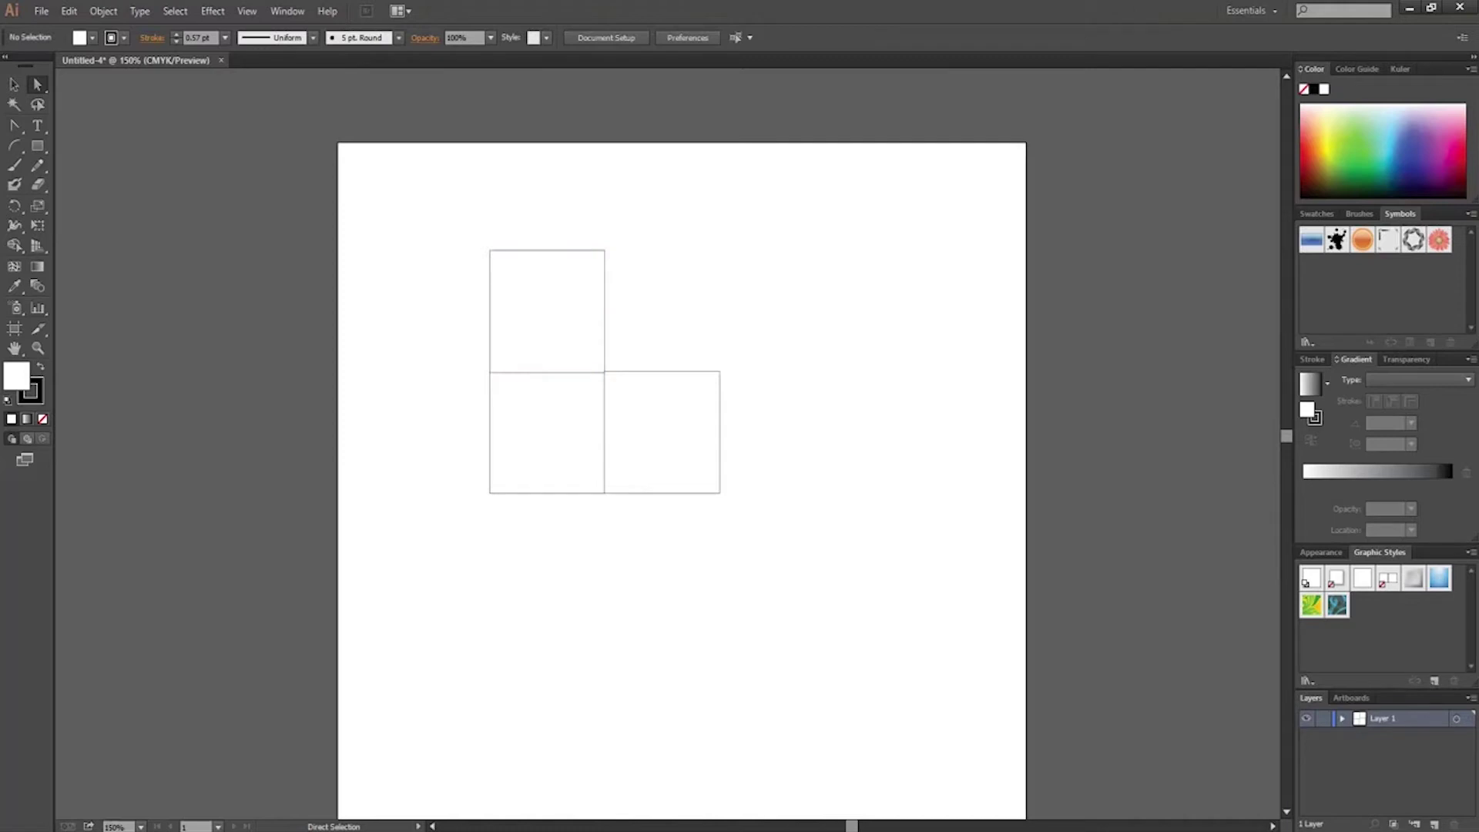
left_click_drag(453, 227, 647, 285)
scroll(646, 279, "up", 1)
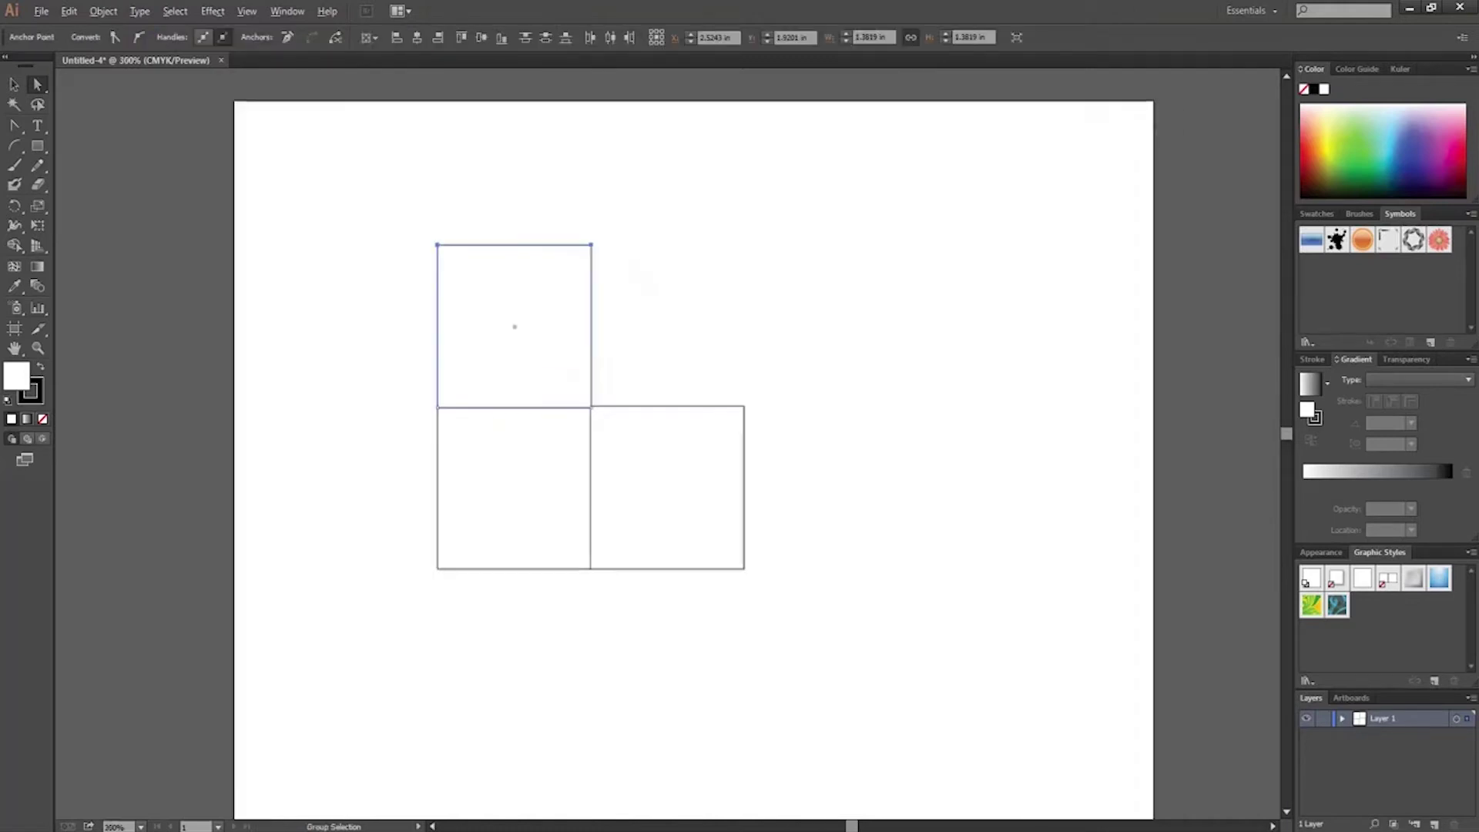
scroll(646, 269, "up", 1)
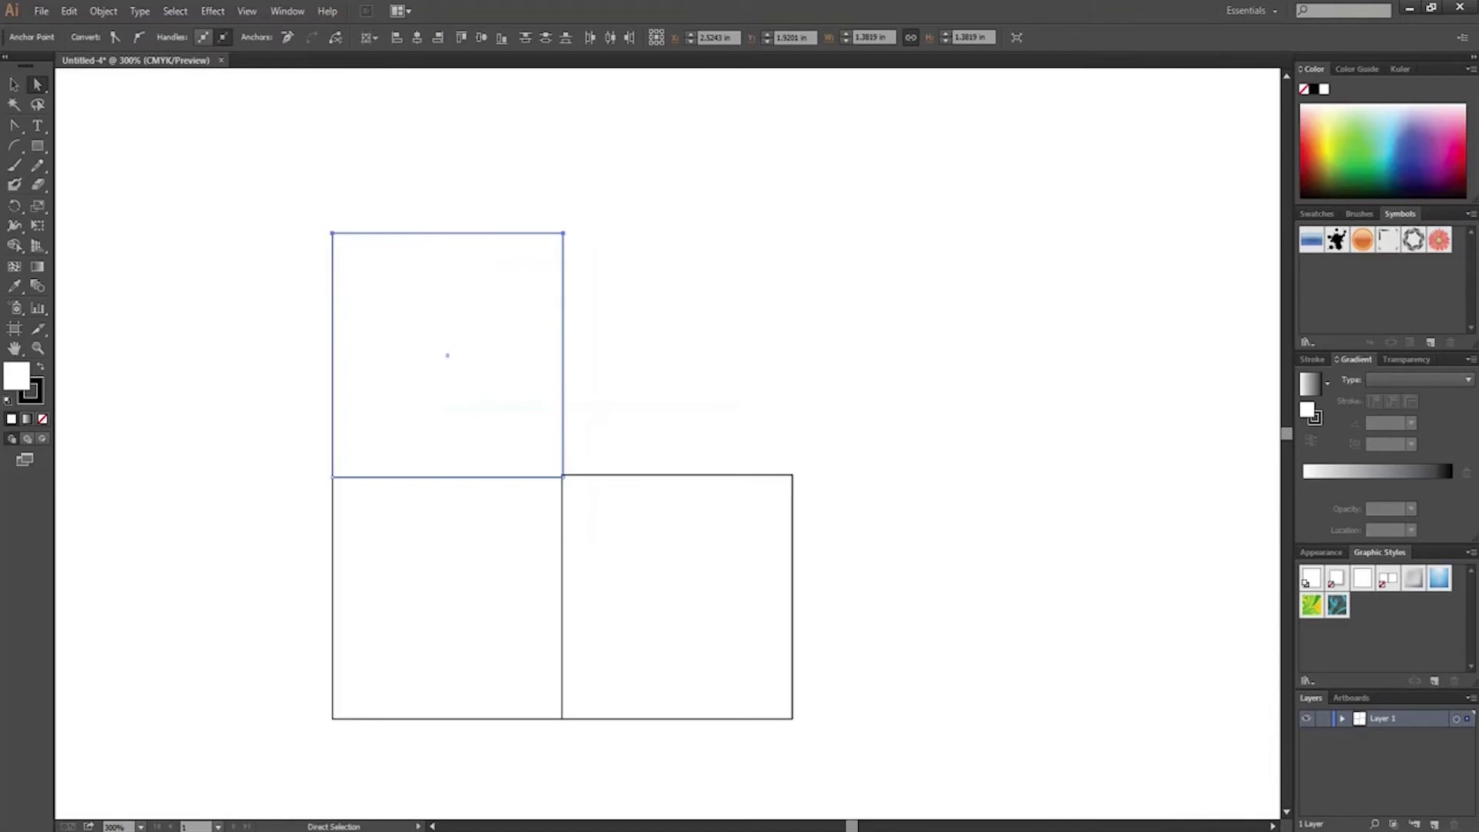
key("ctrl+shift+a")
left_click_drag(258, 205, 616, 267)
left_click_drag(563, 232, 679, 387)
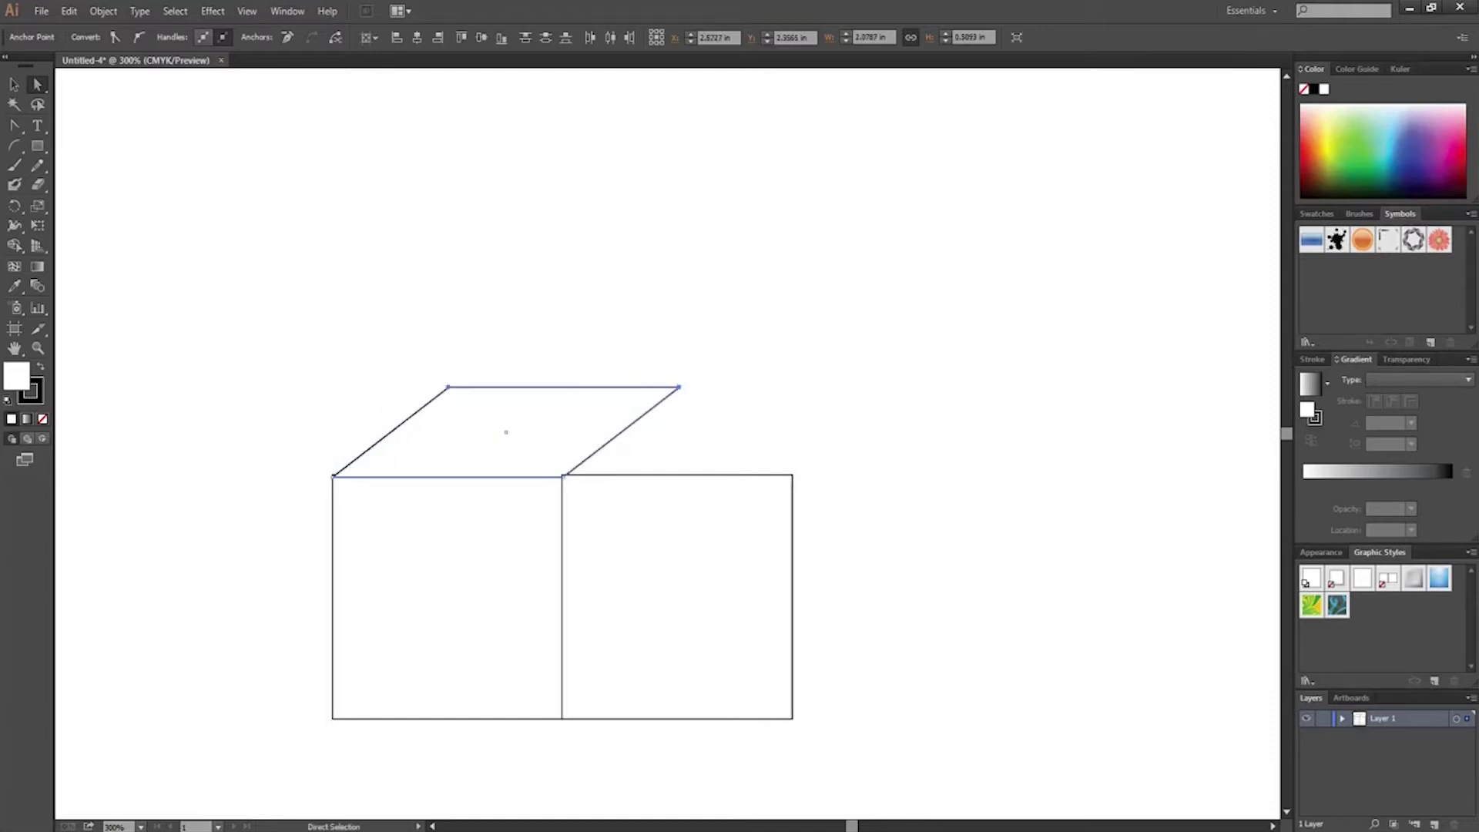
Move the right-hand square's two outer anchor points so they meet the top face's corner, forming the cube's side face
left_click(676, 595)
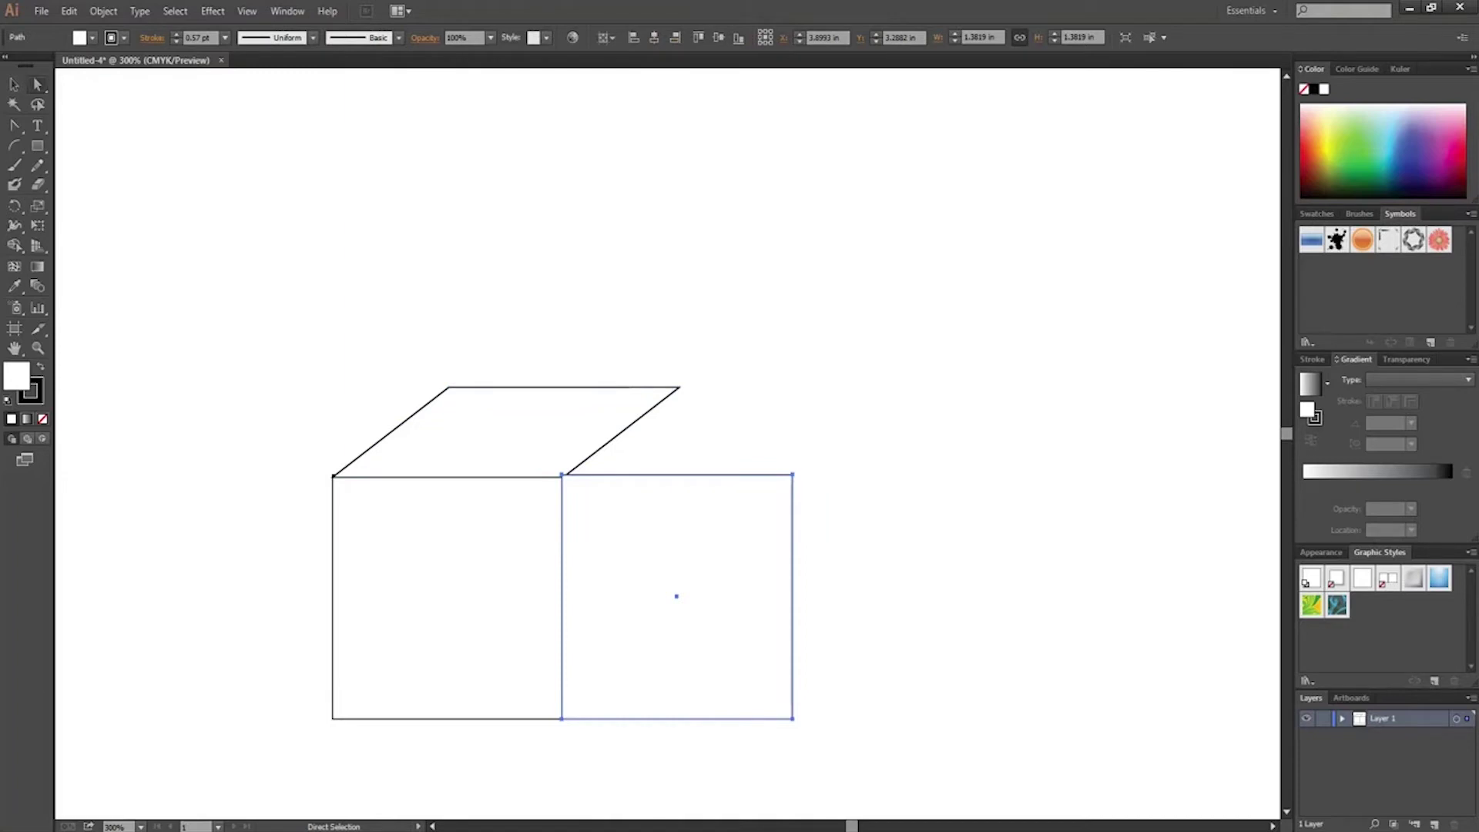
left_click_drag(769, 448, 837, 745)
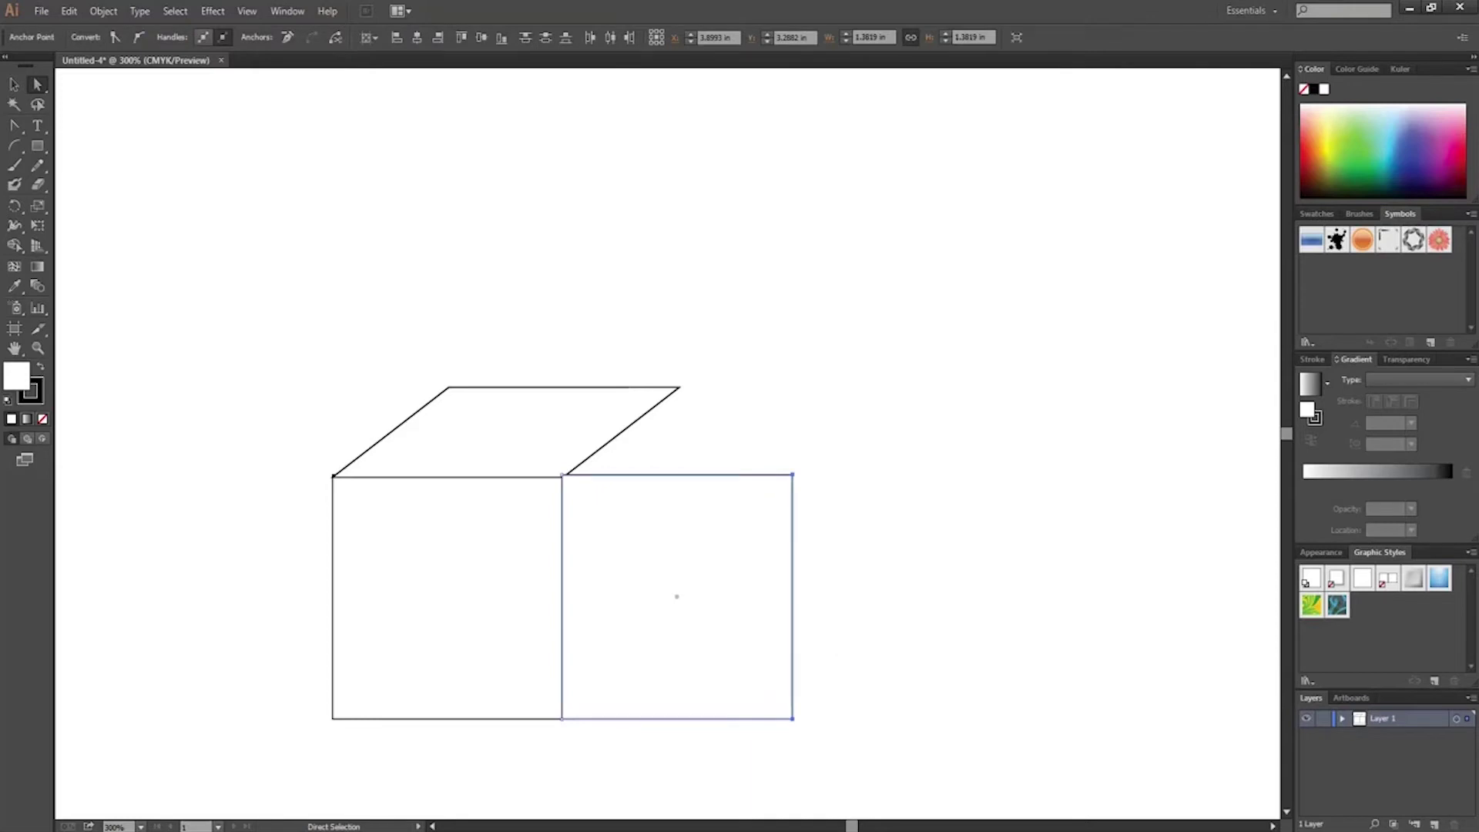
left_click_drag(796, 475, 751, 432)
left_click_drag(757, 443, 874, 770)
left_click_drag(792, 475, 678, 388)
left_click(14, 84)
key("ctrl+shift+a")
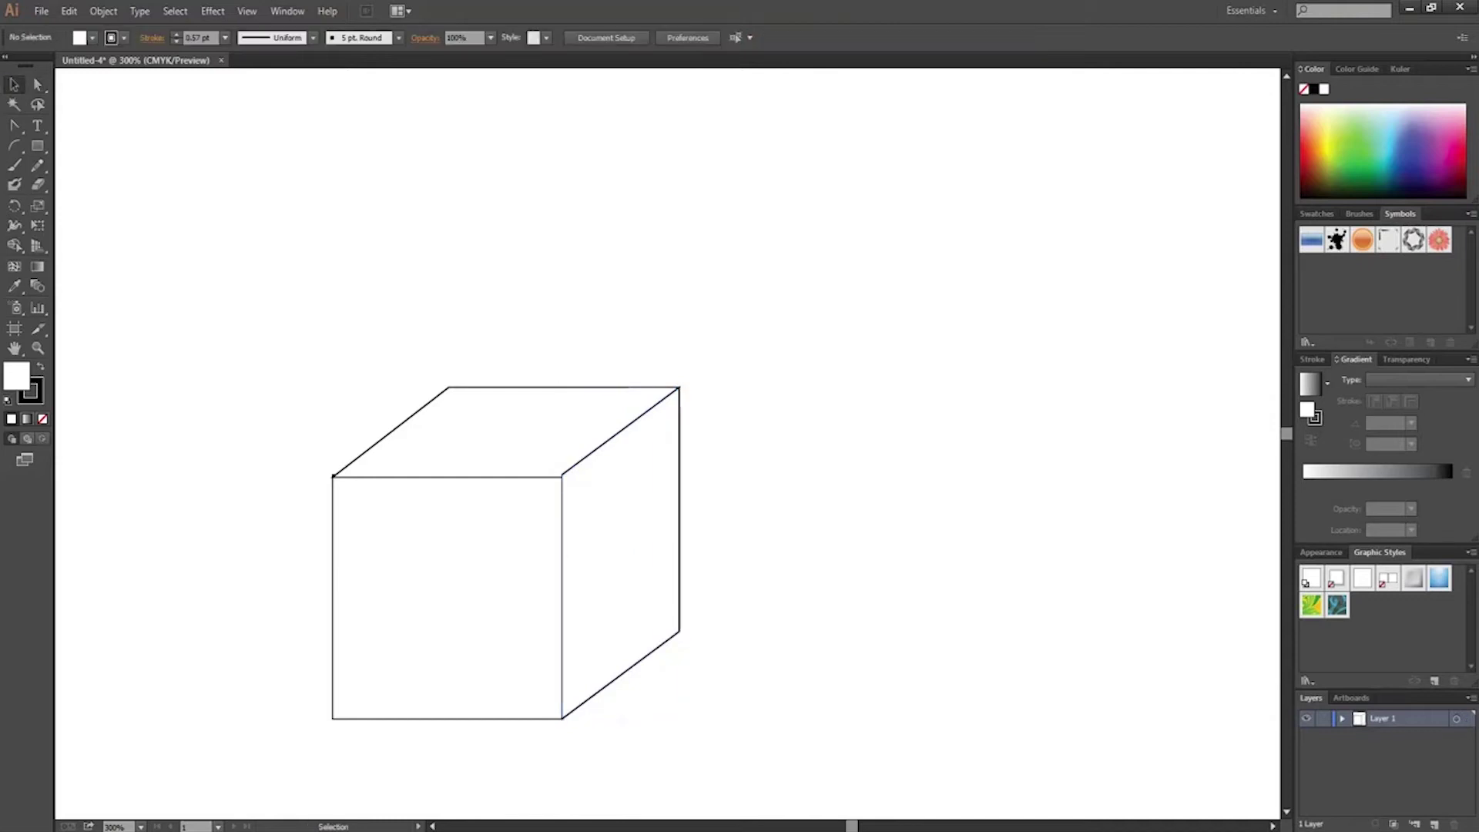
Undo the reshaping of the cube's top and side faces and redo it
key("a")
key("ctrl+z")
key("ctrl+z")
key("ctrl+z")
key("v")
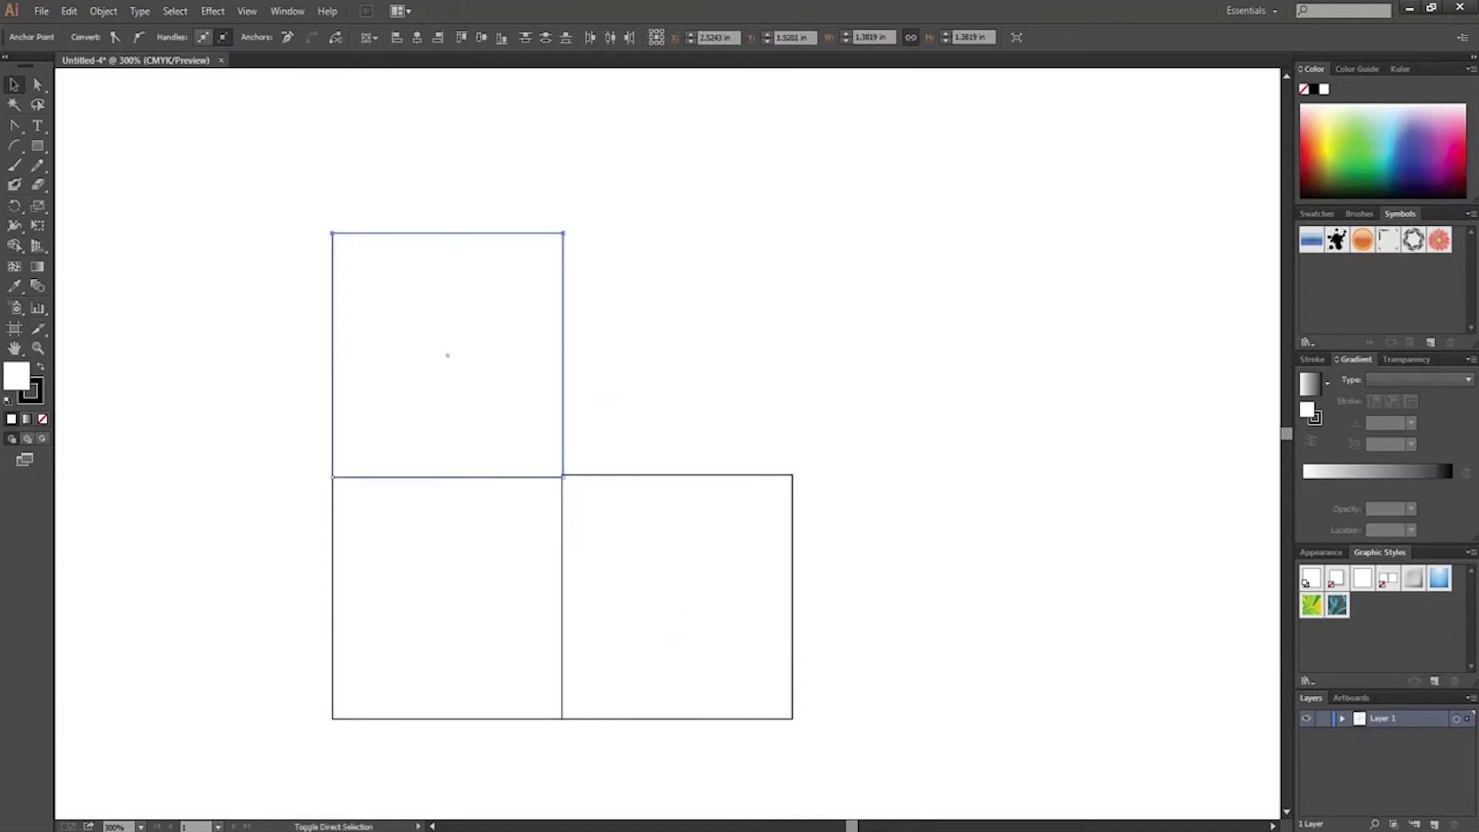
key("ctrl+shift+z")
key("ctrl+shift+z")
key("ctrl+shift+z")
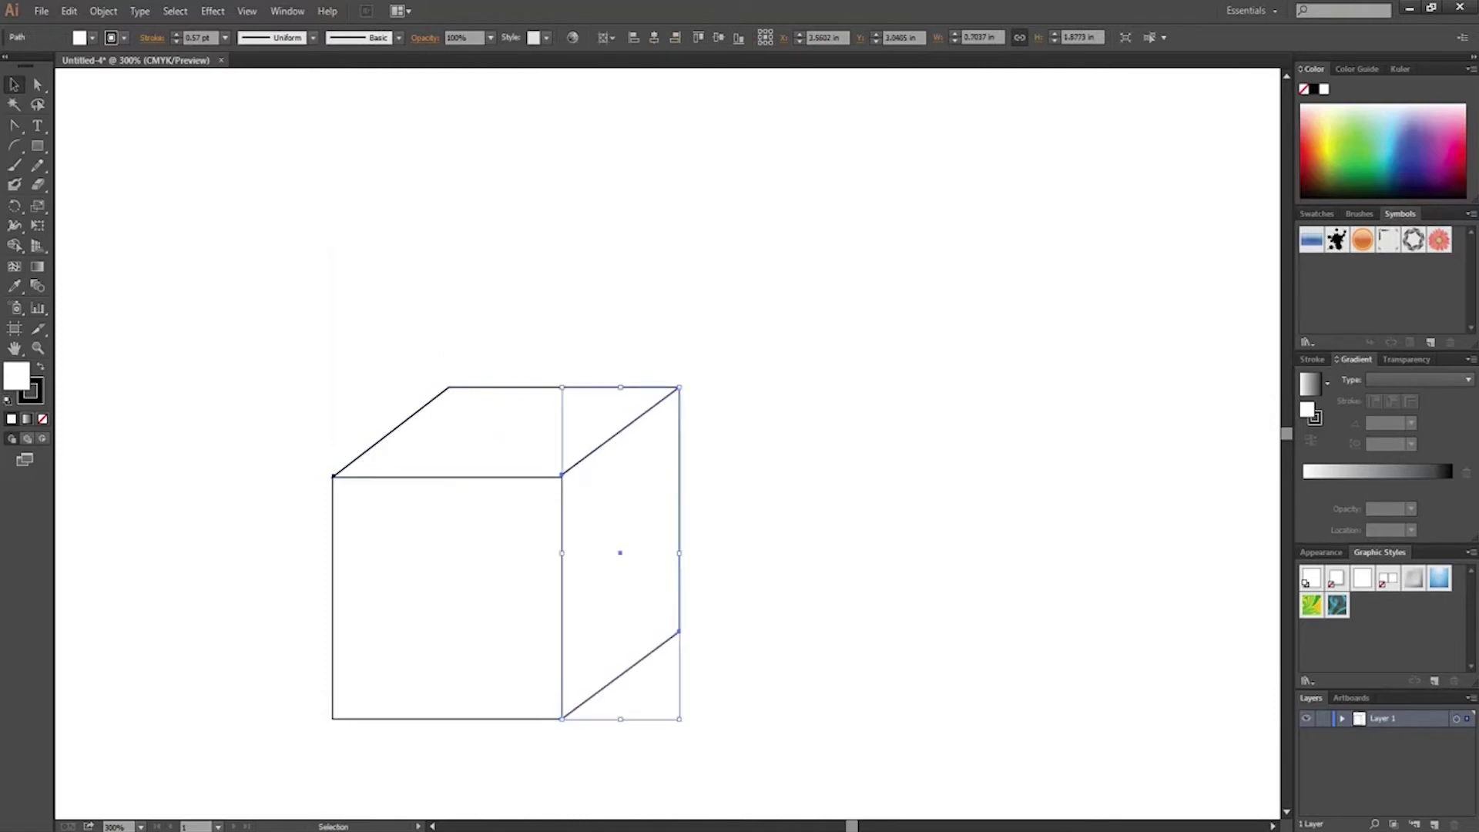
key("ctrl+shift+a")
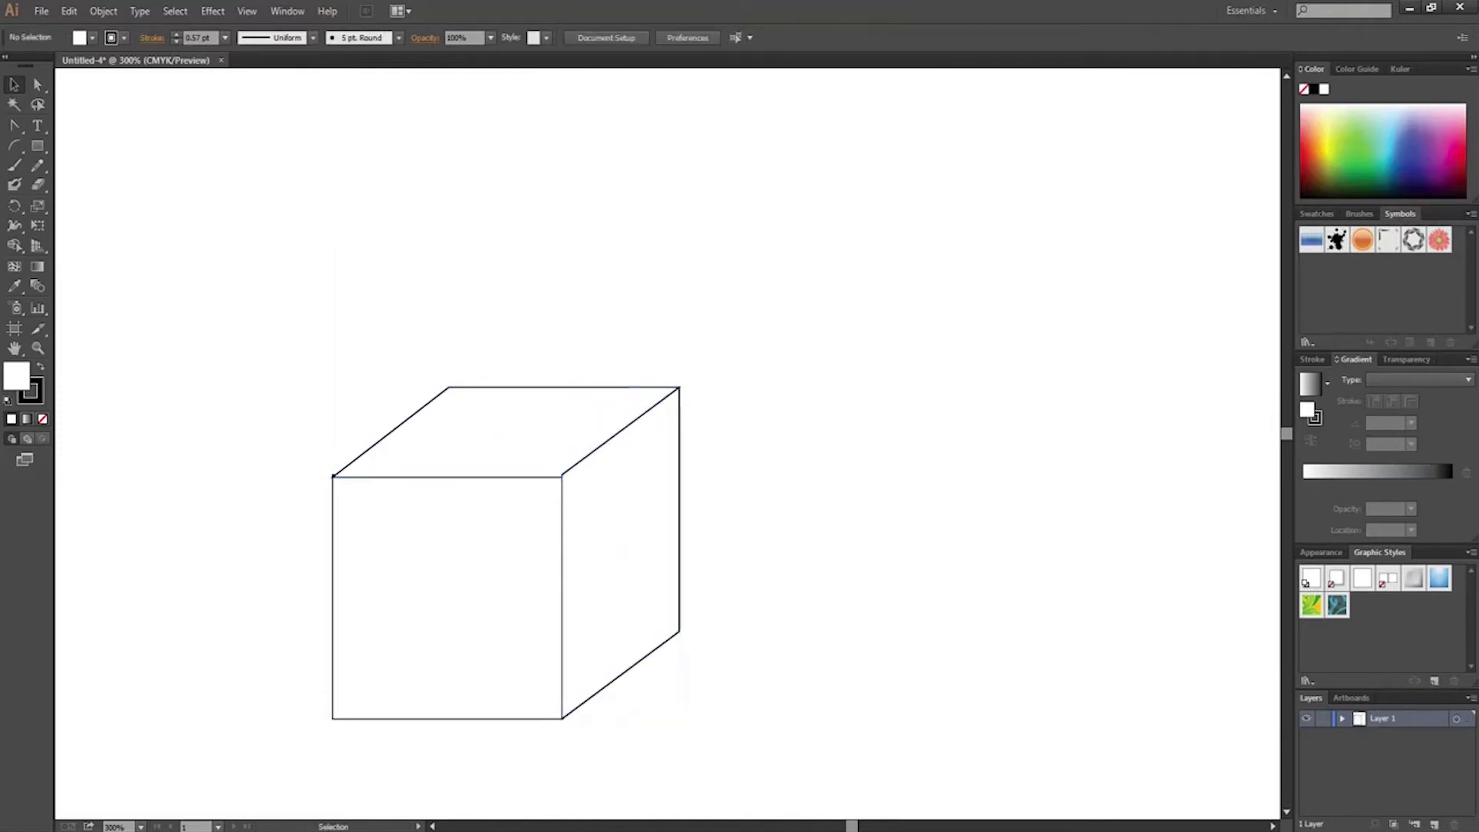
Select the whole cube and place a copy about 3 in to its right at the same height
key("ctrl+minus")
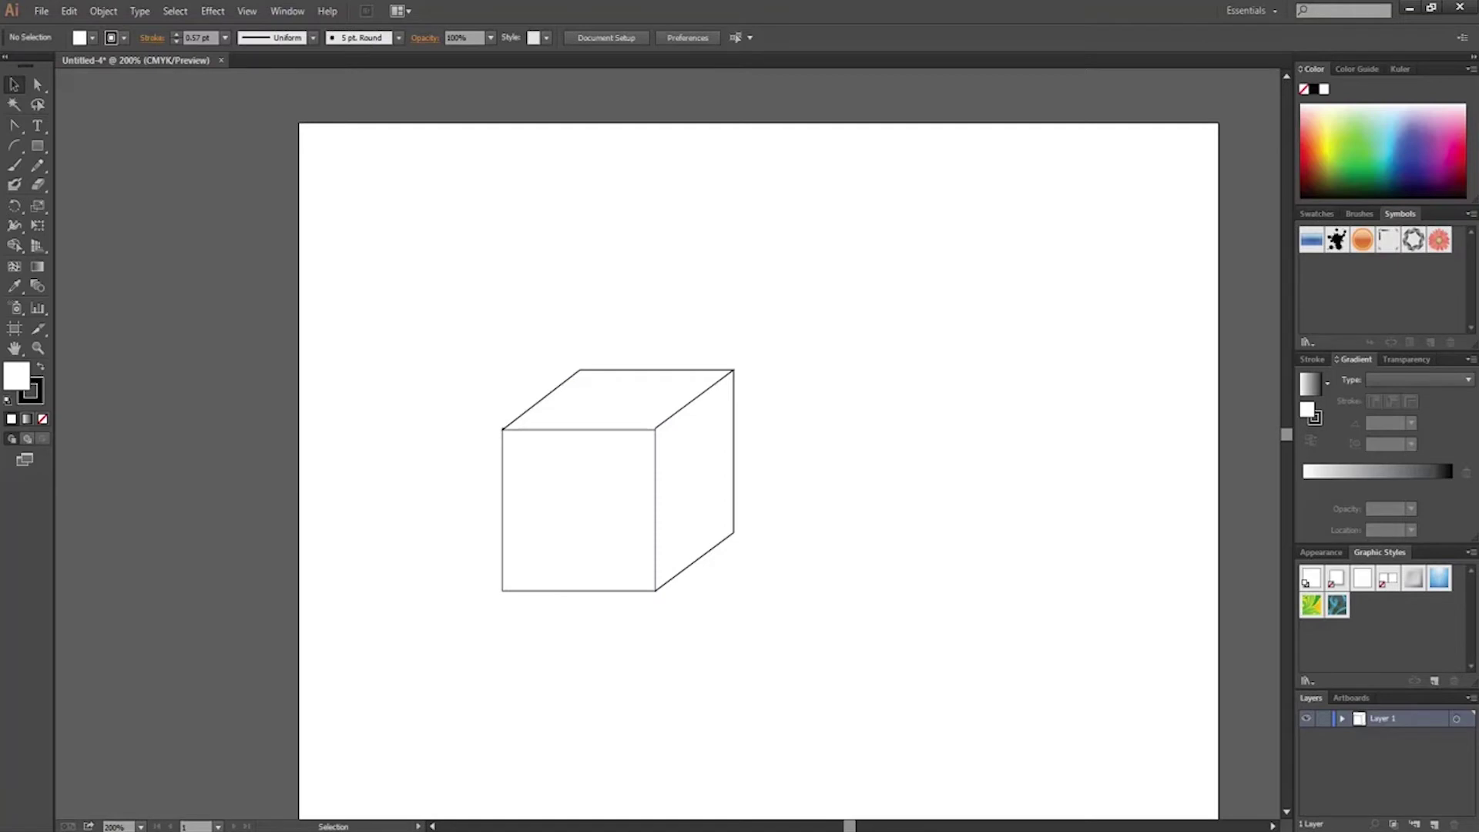
scroll(667, 444, "down", 4)
scroll(667, 444, "right", 4)
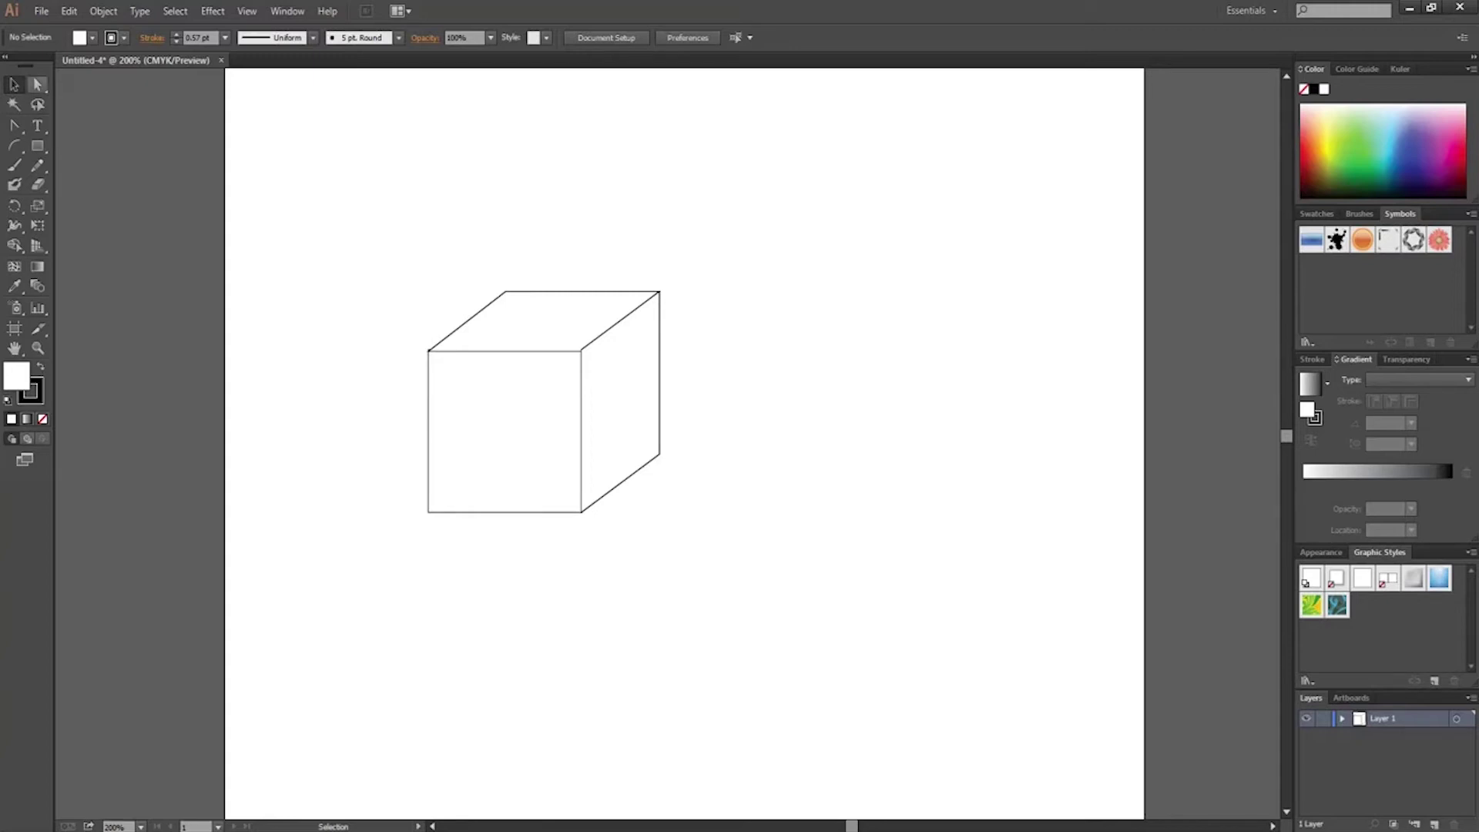
left_click_drag(330, 258, 740, 616)
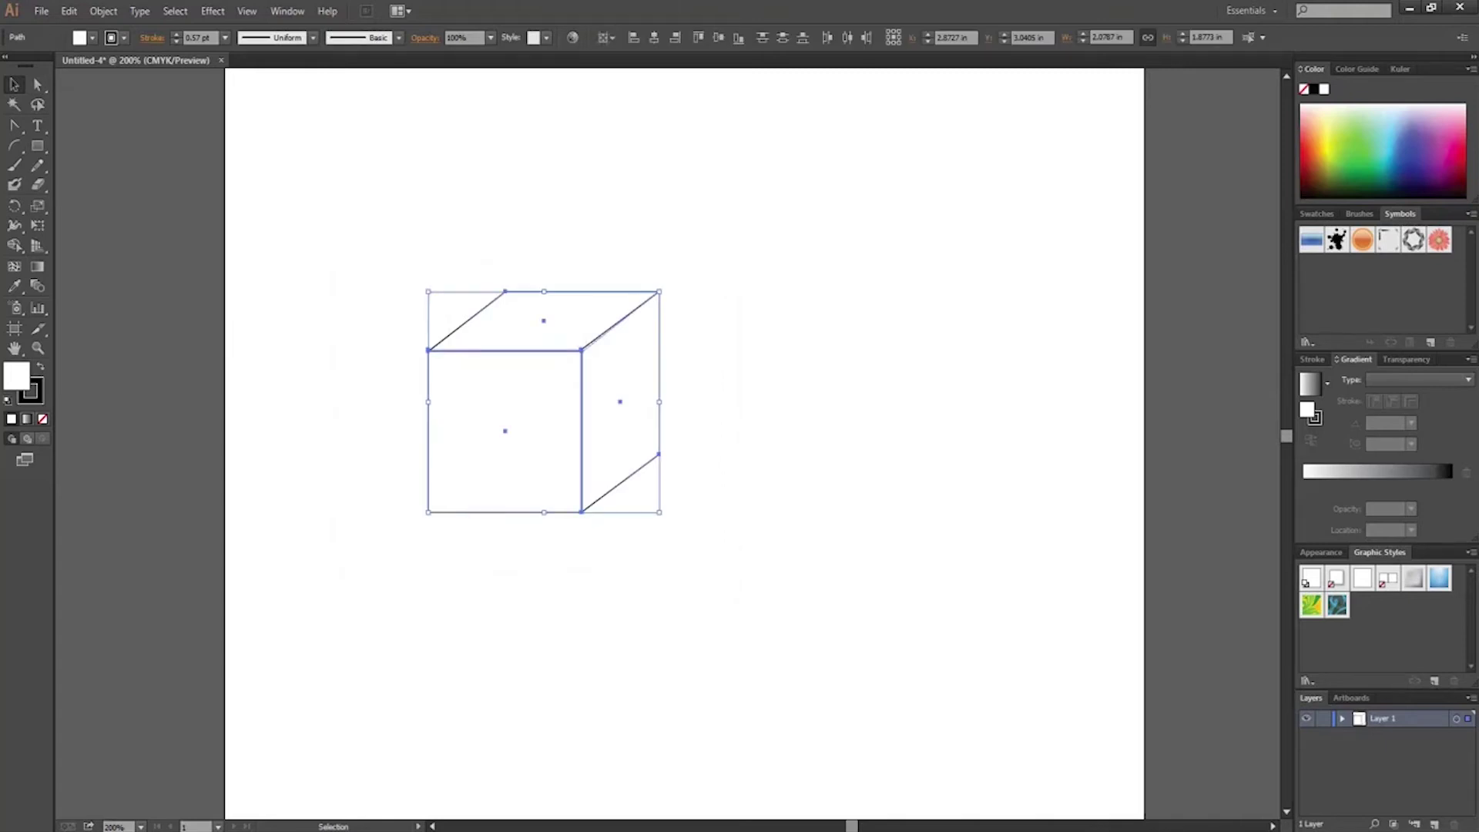
left_click_drag(505, 432, 837, 432)
key("ctrl+shift+a")
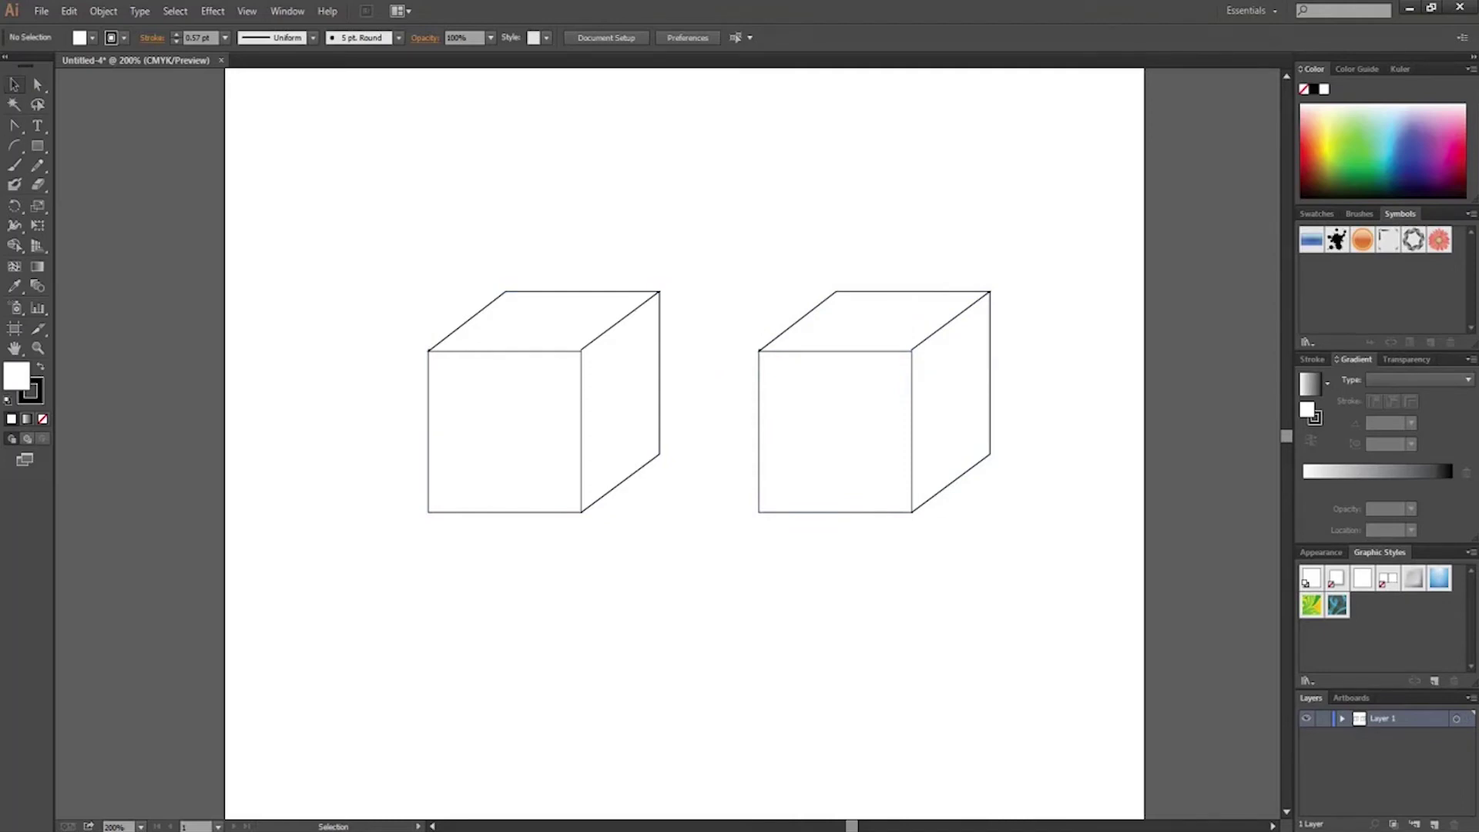
Squash the whole left cube from its bottom edge to about 1.02 in high and undo the scaling
left_click(14, 84)
left_click_drag(696, 214, 354, 629)
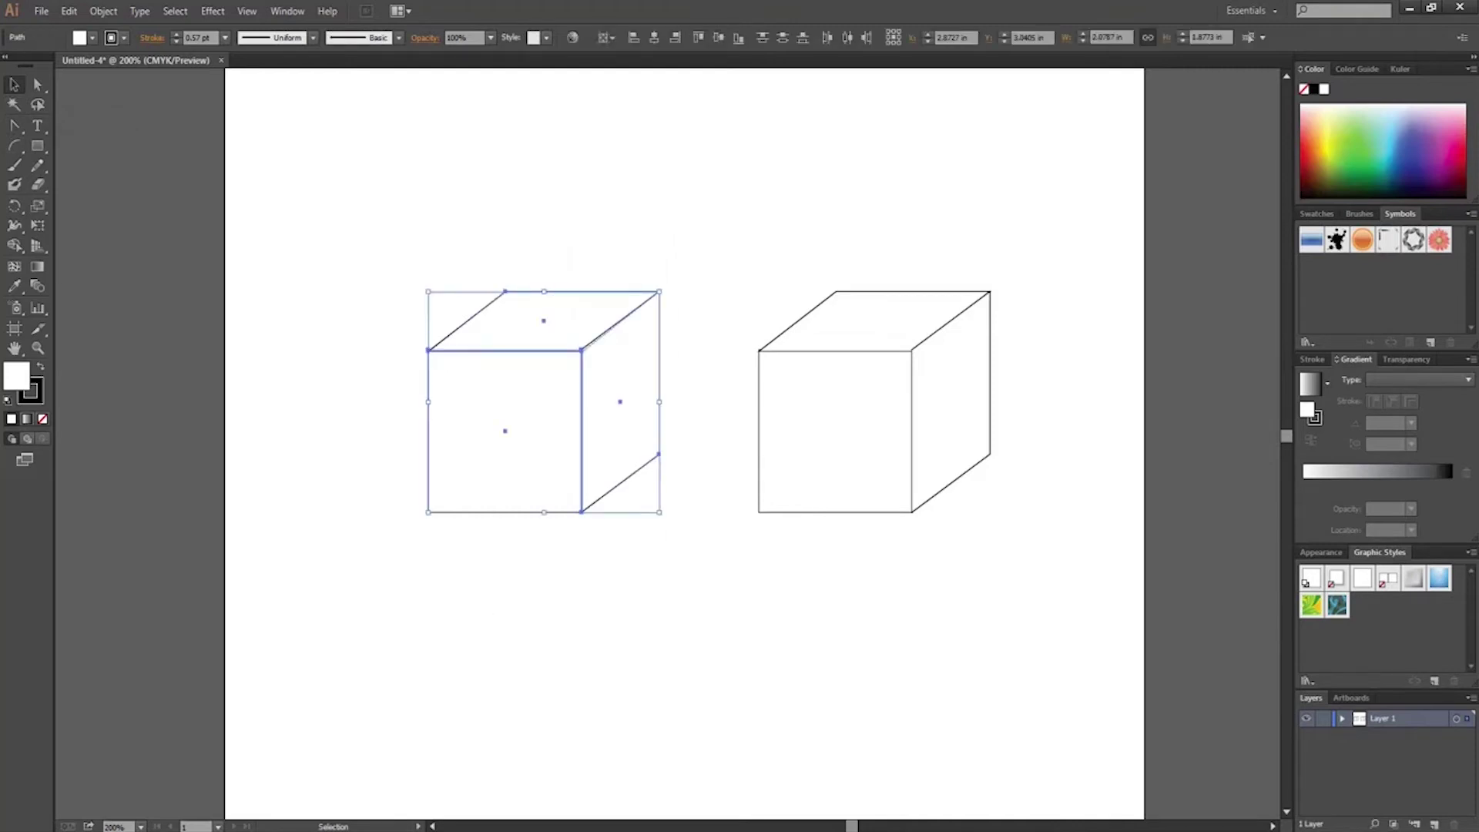
left_click_drag(544, 512, 544, 412)
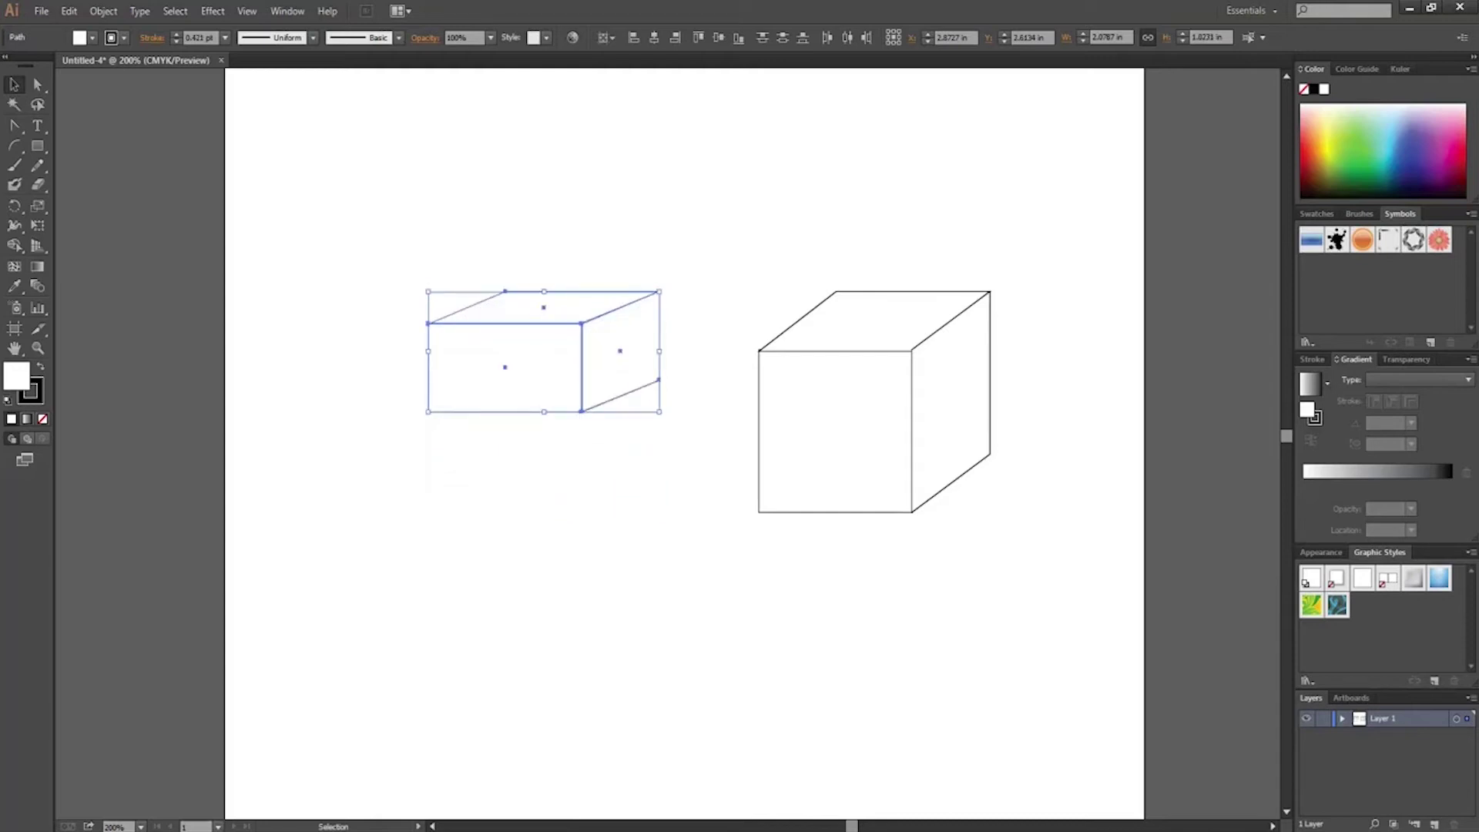
key("ctrl+z")
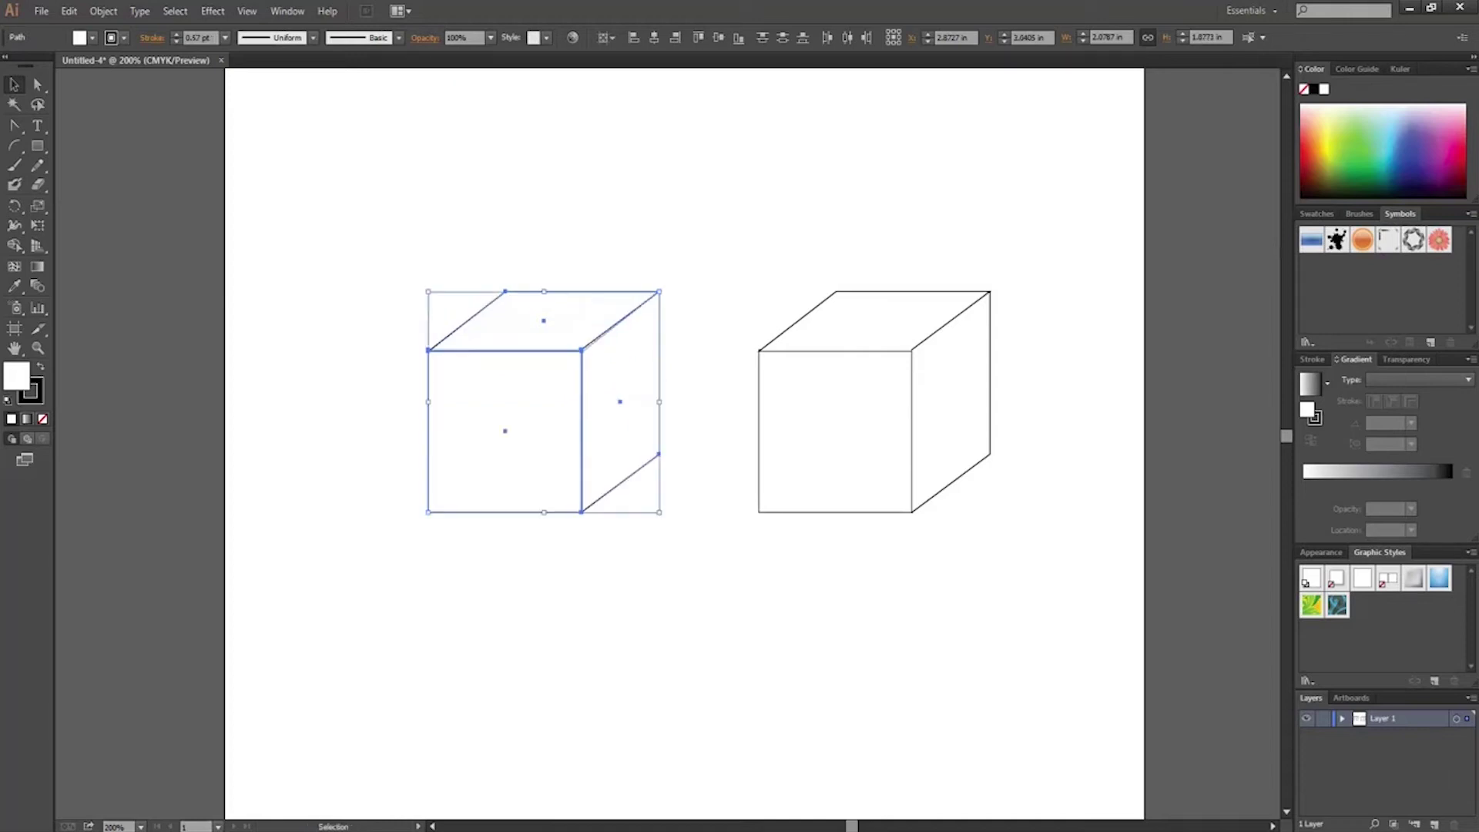
Shorten the left cube to about 0.79 in overall height by moving only its bottom anchor points straight up
key("a")
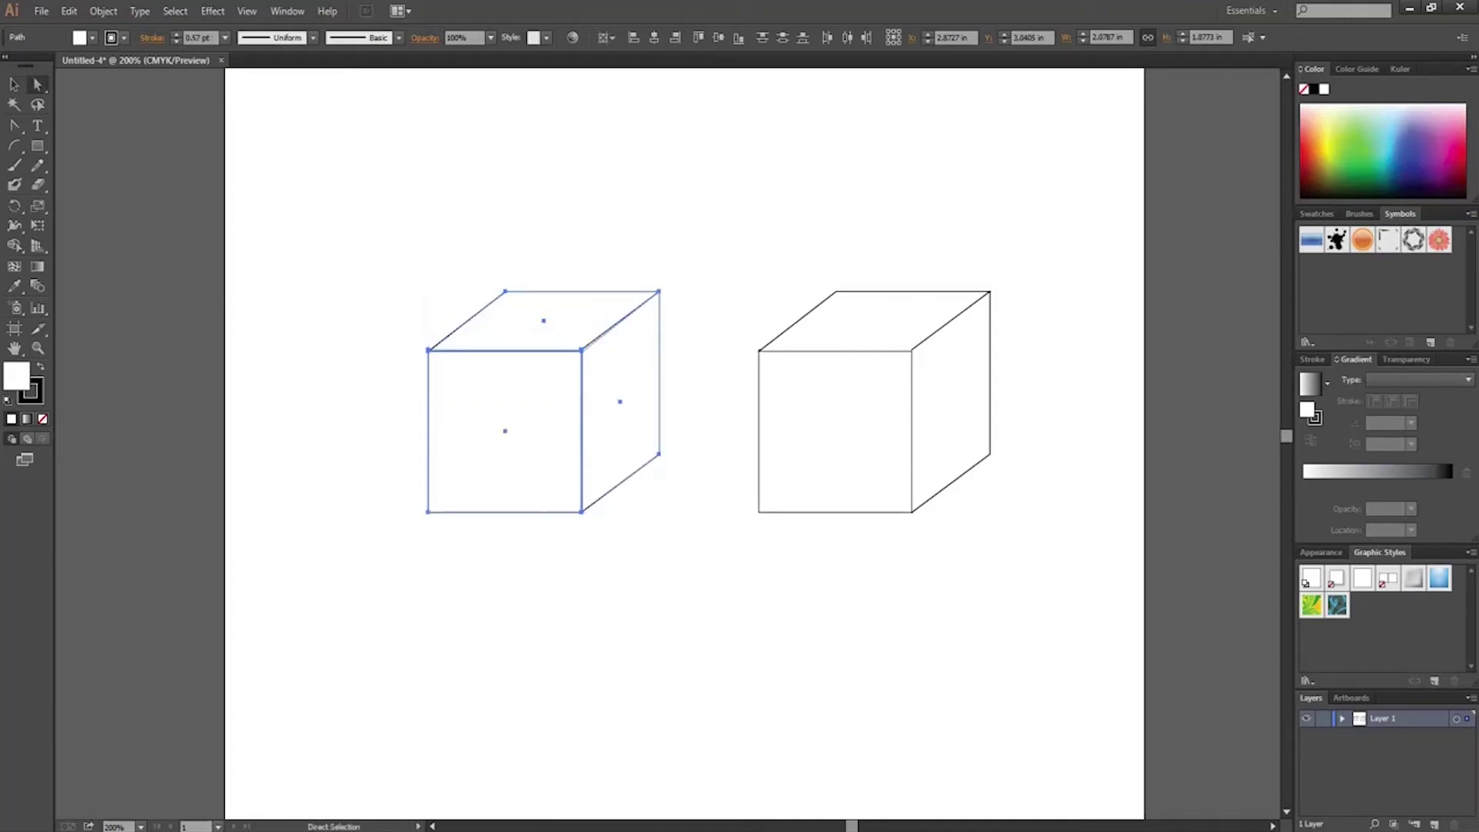
key("ctrl+shift+a")
left_click_drag(695, 409, 393, 542)
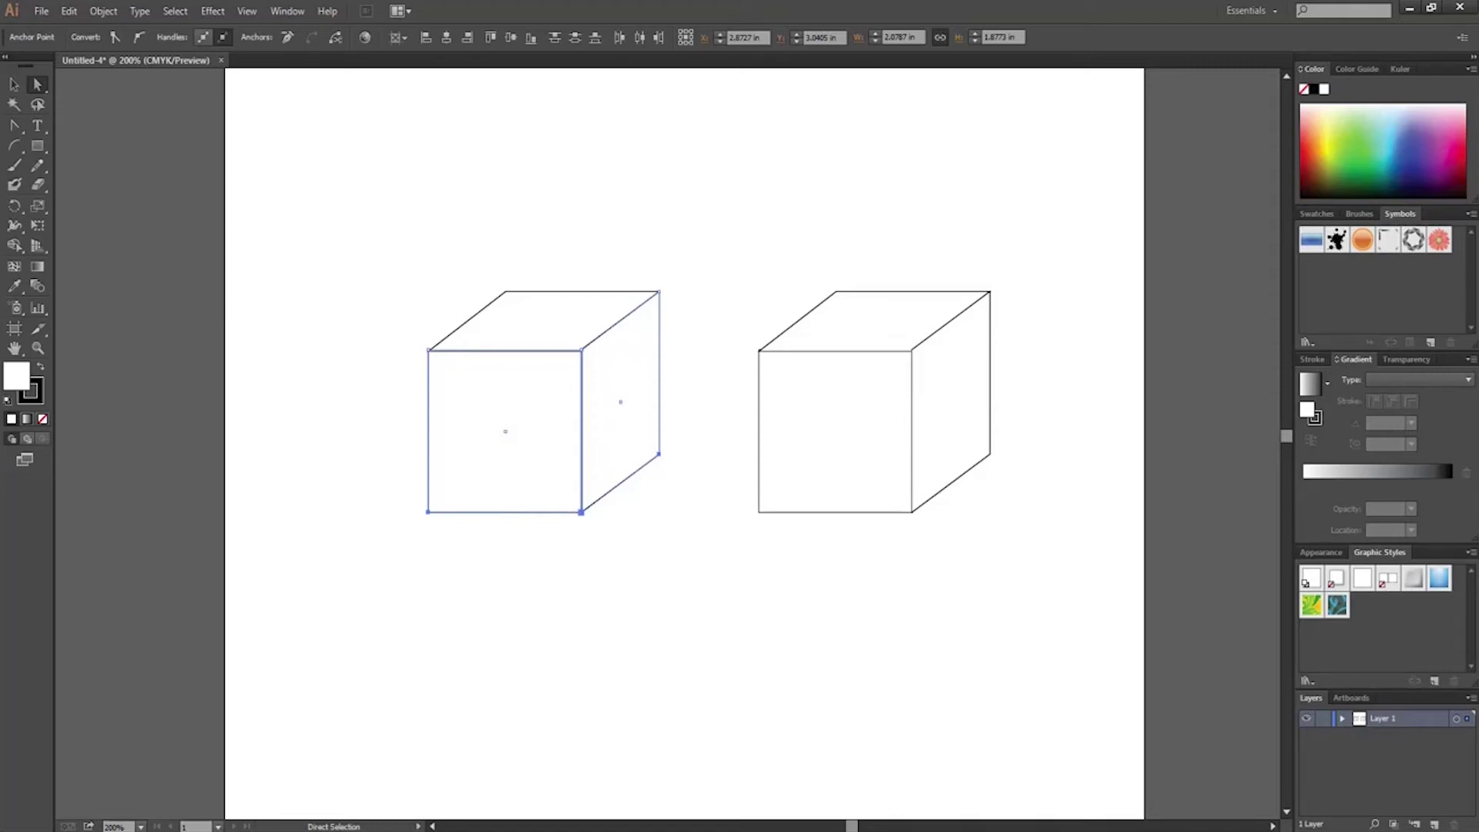
left_click_drag(581, 511, 504, 385)
left_click_drag(581, 385, 582, 384)
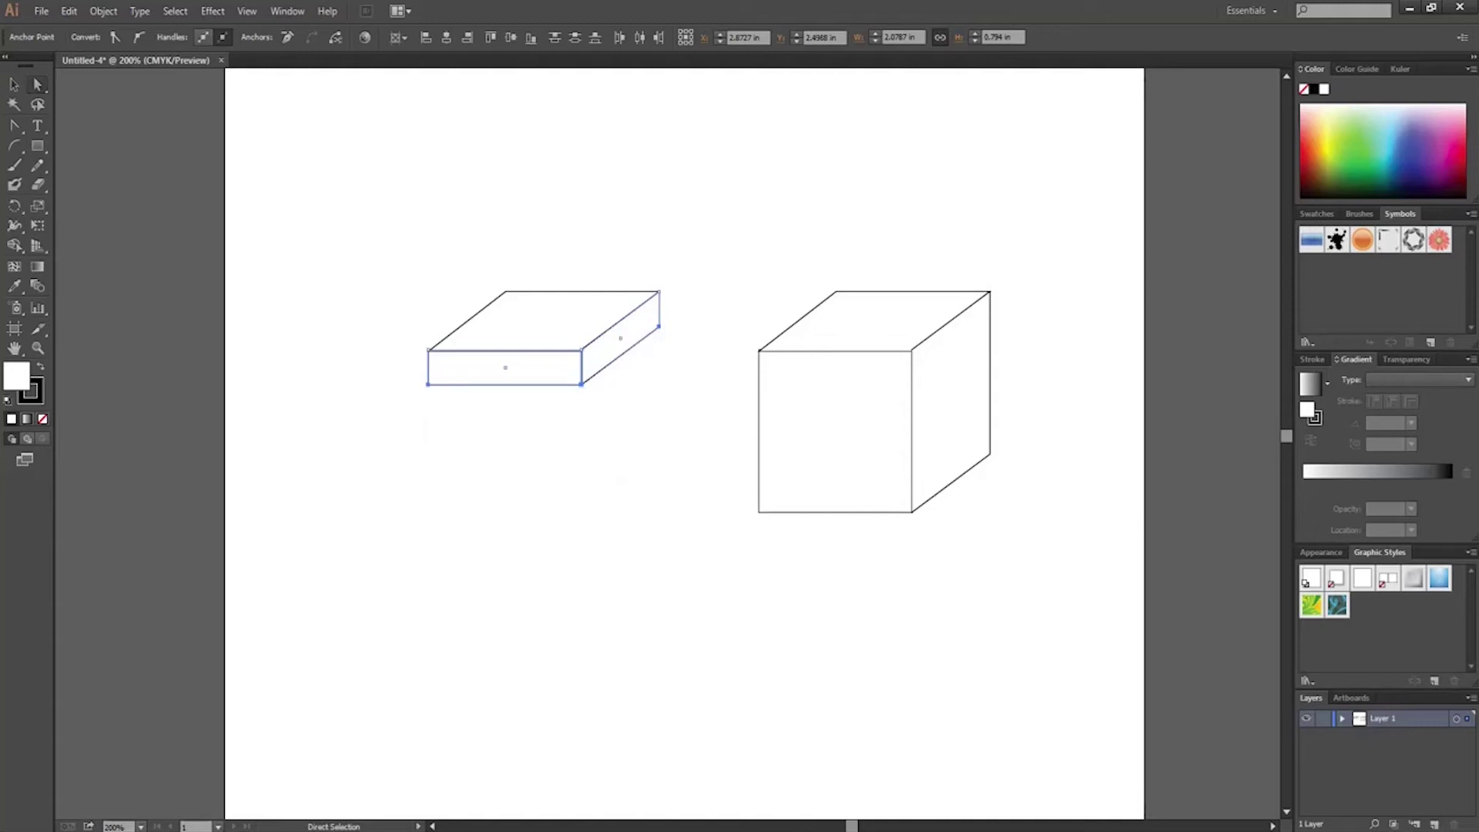
Select the whole shortened box and move it horizontally until it lines up behind the right cube
key("v")
left_click_drag(295, 215, 681, 462)
left_click_drag(619, 338, 753, 338)
left_click_drag(637, 367, 835, 367)
key("ctrl+shift+a")
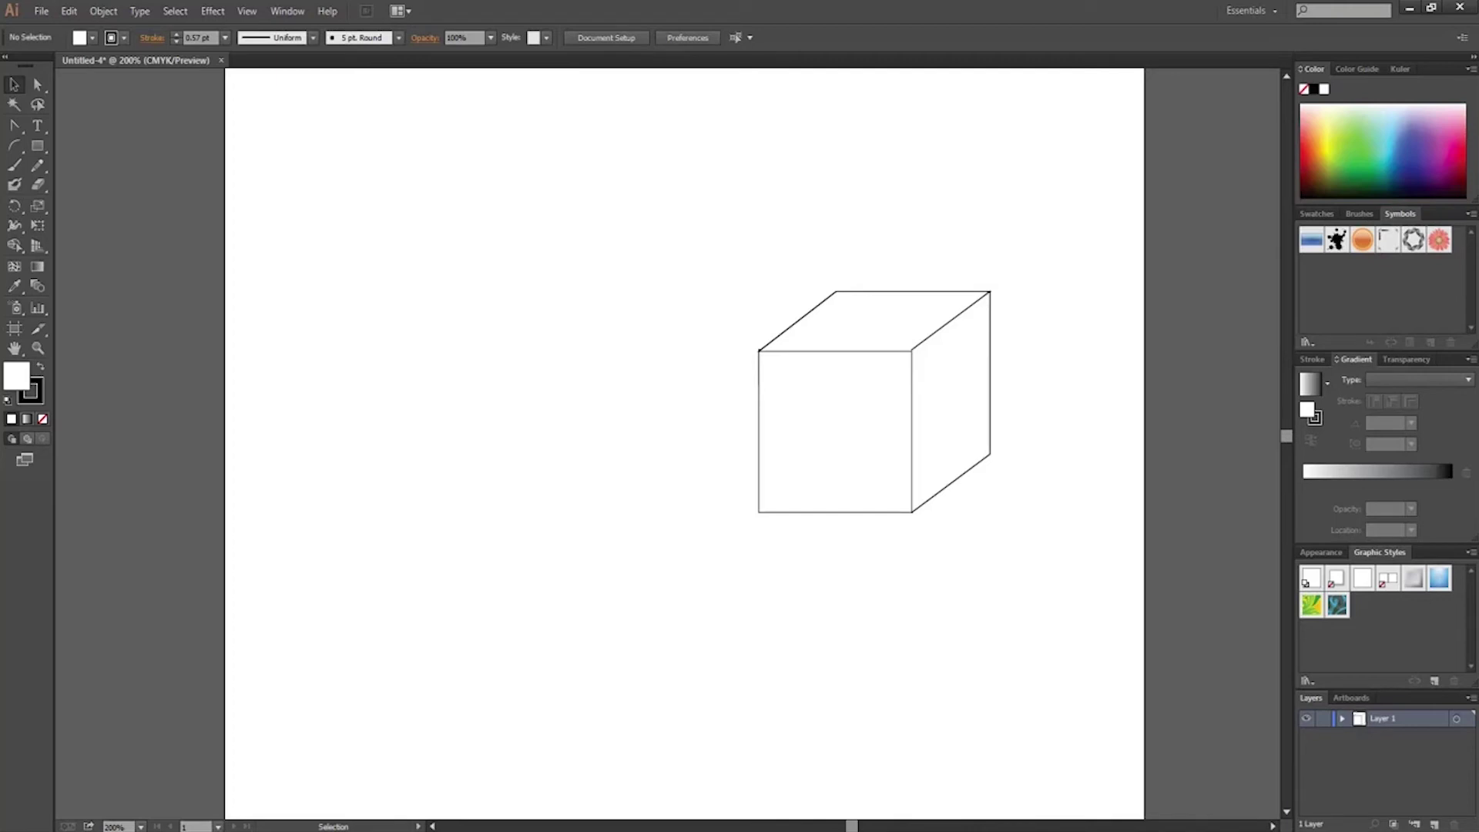
Select the front, top and right faces of the full-height cube and send them backward one level
left_click(835, 432)
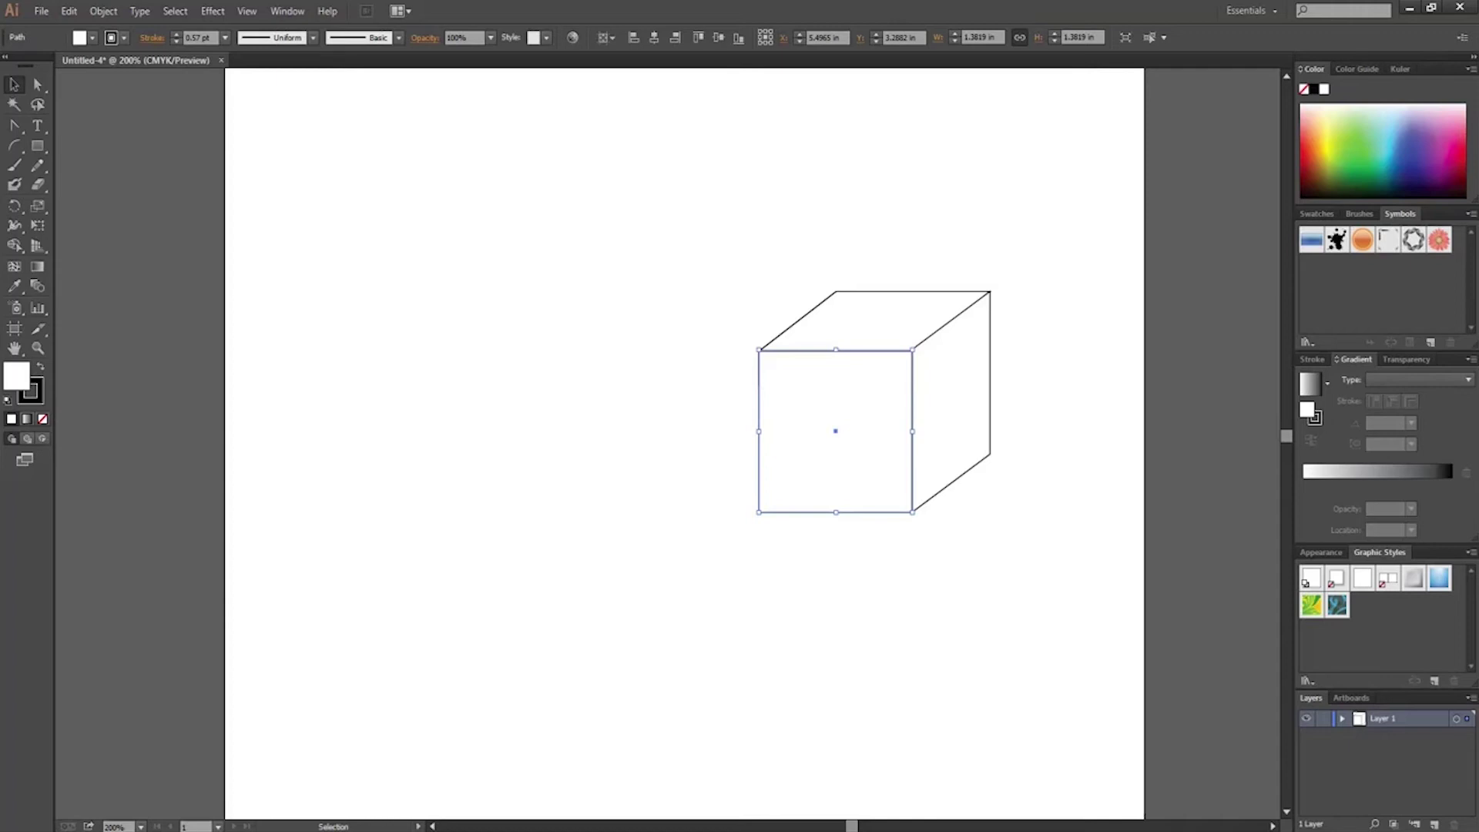
left_click(874, 320)
left_click(865, 439, "shift")
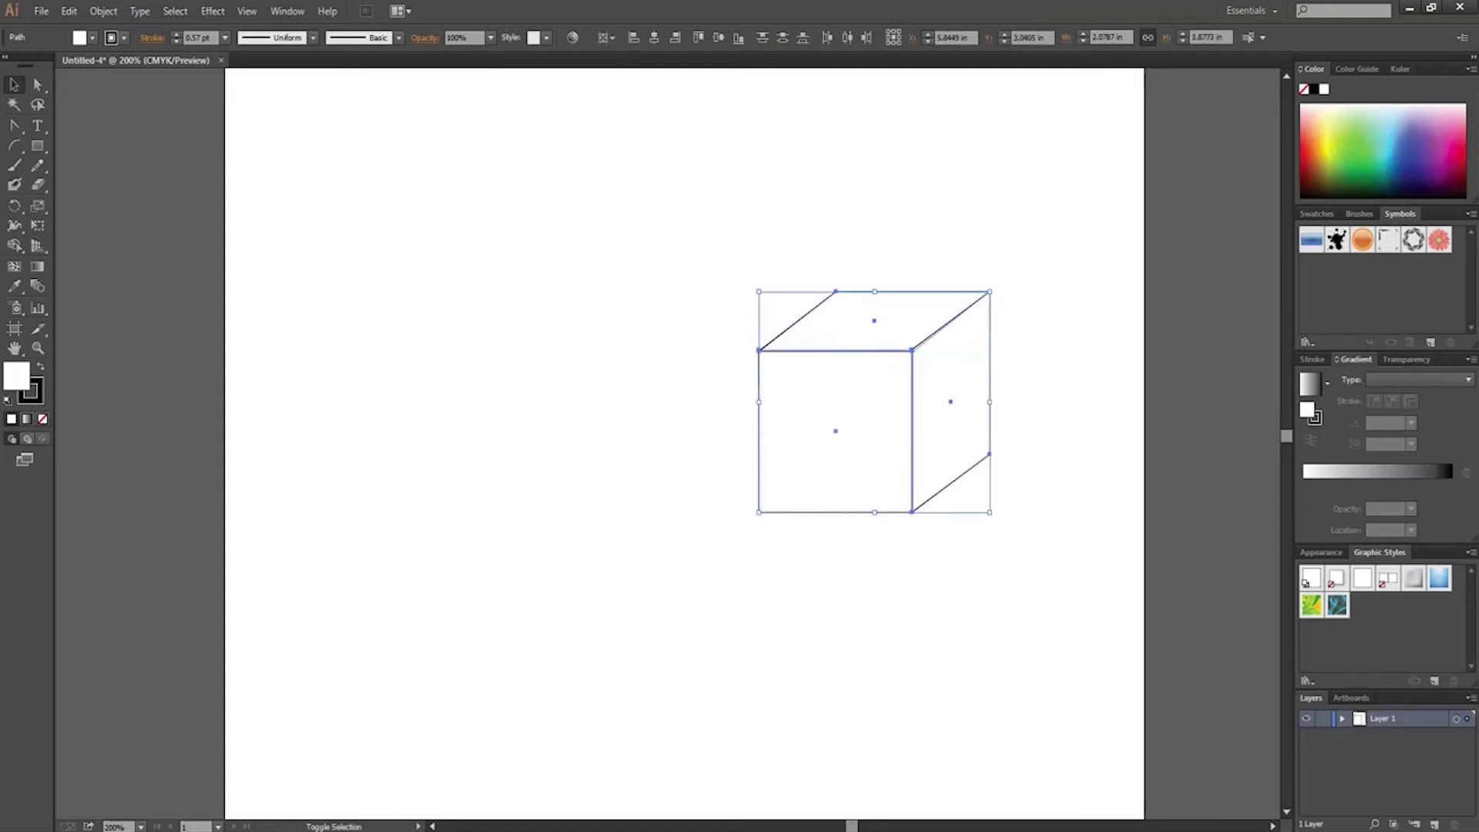
right_click(865, 438)
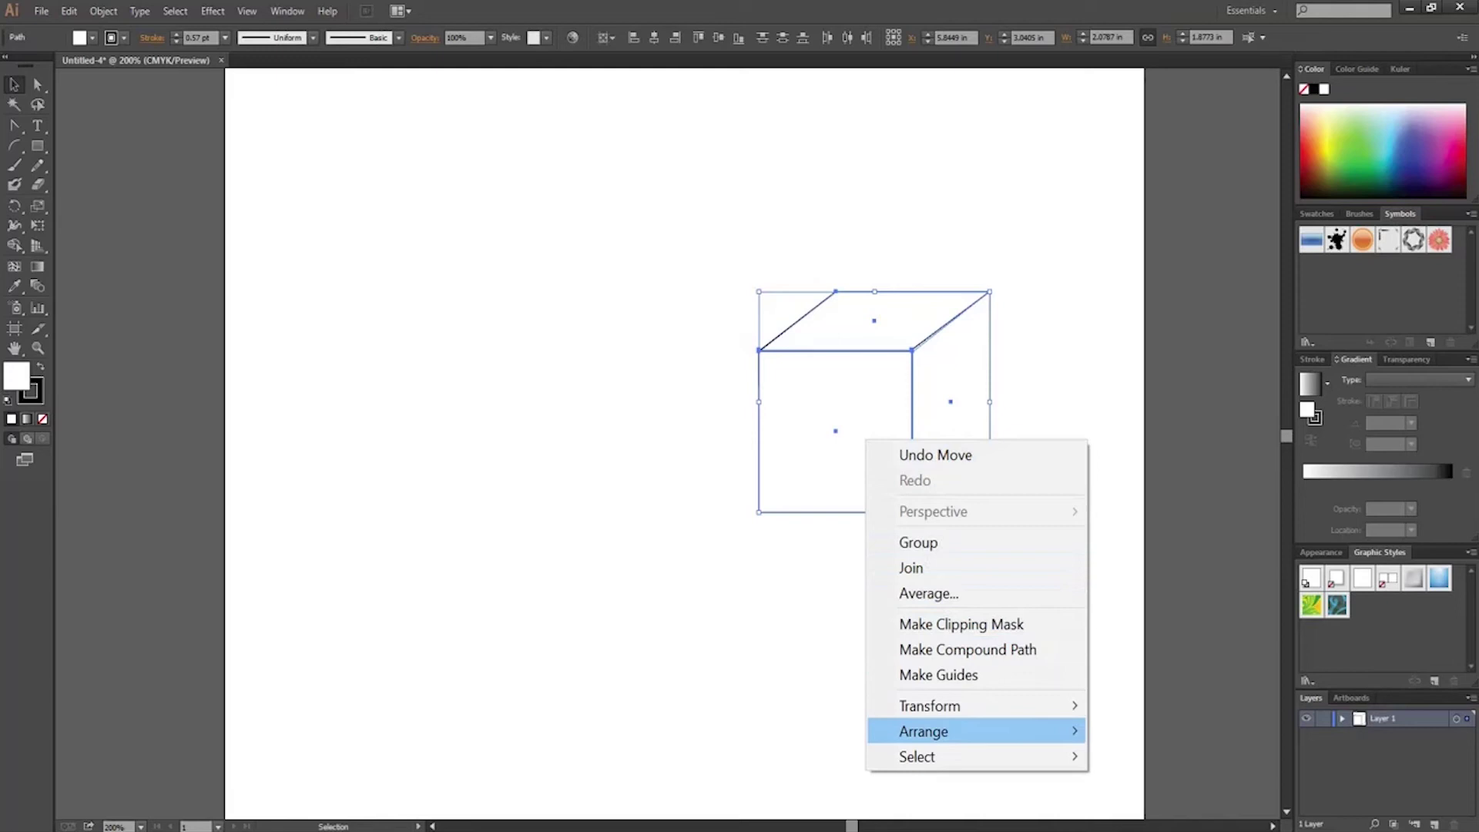
mouse_move(963, 730)
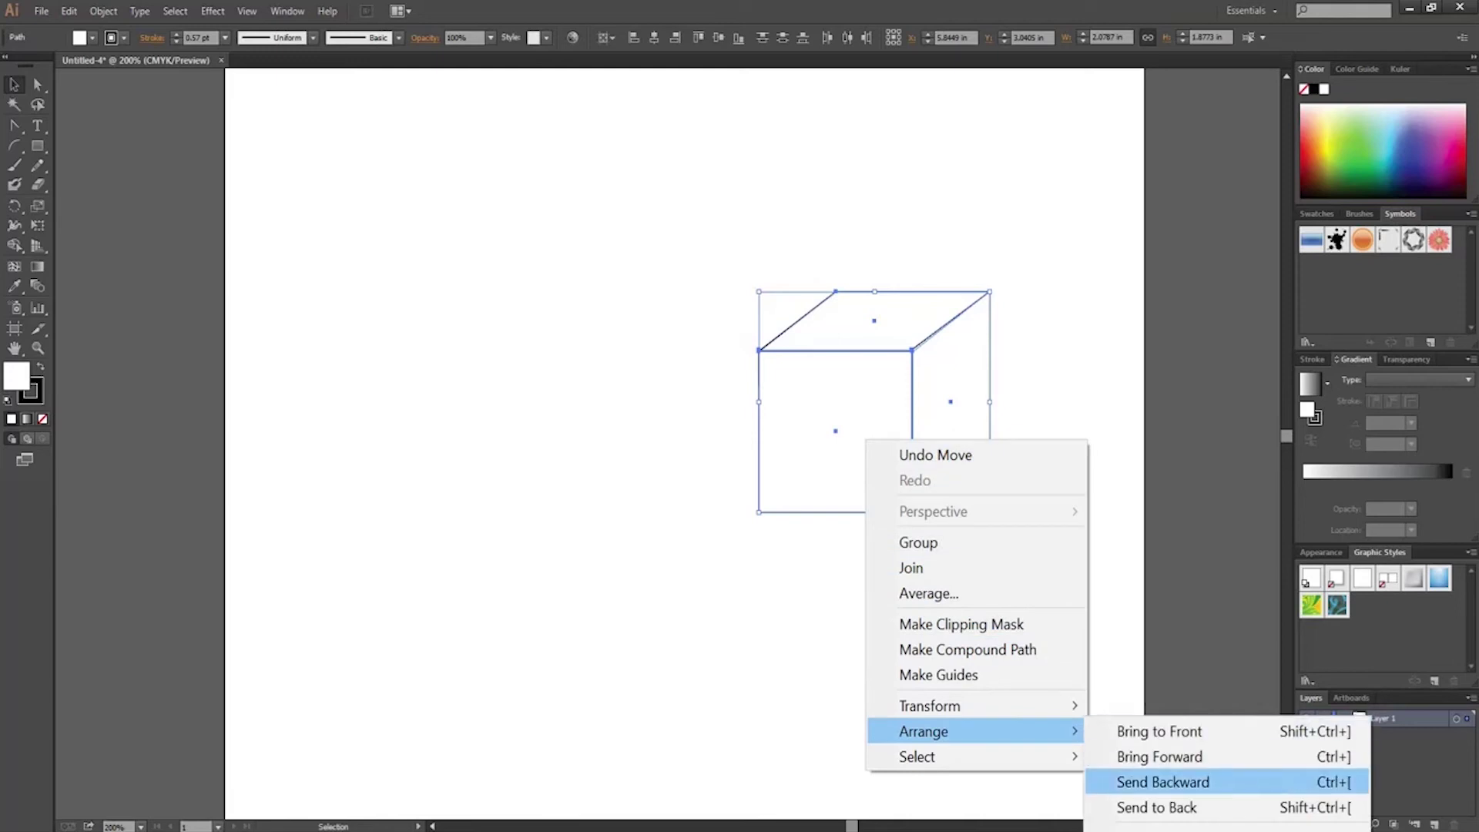
left_click(1163, 781)
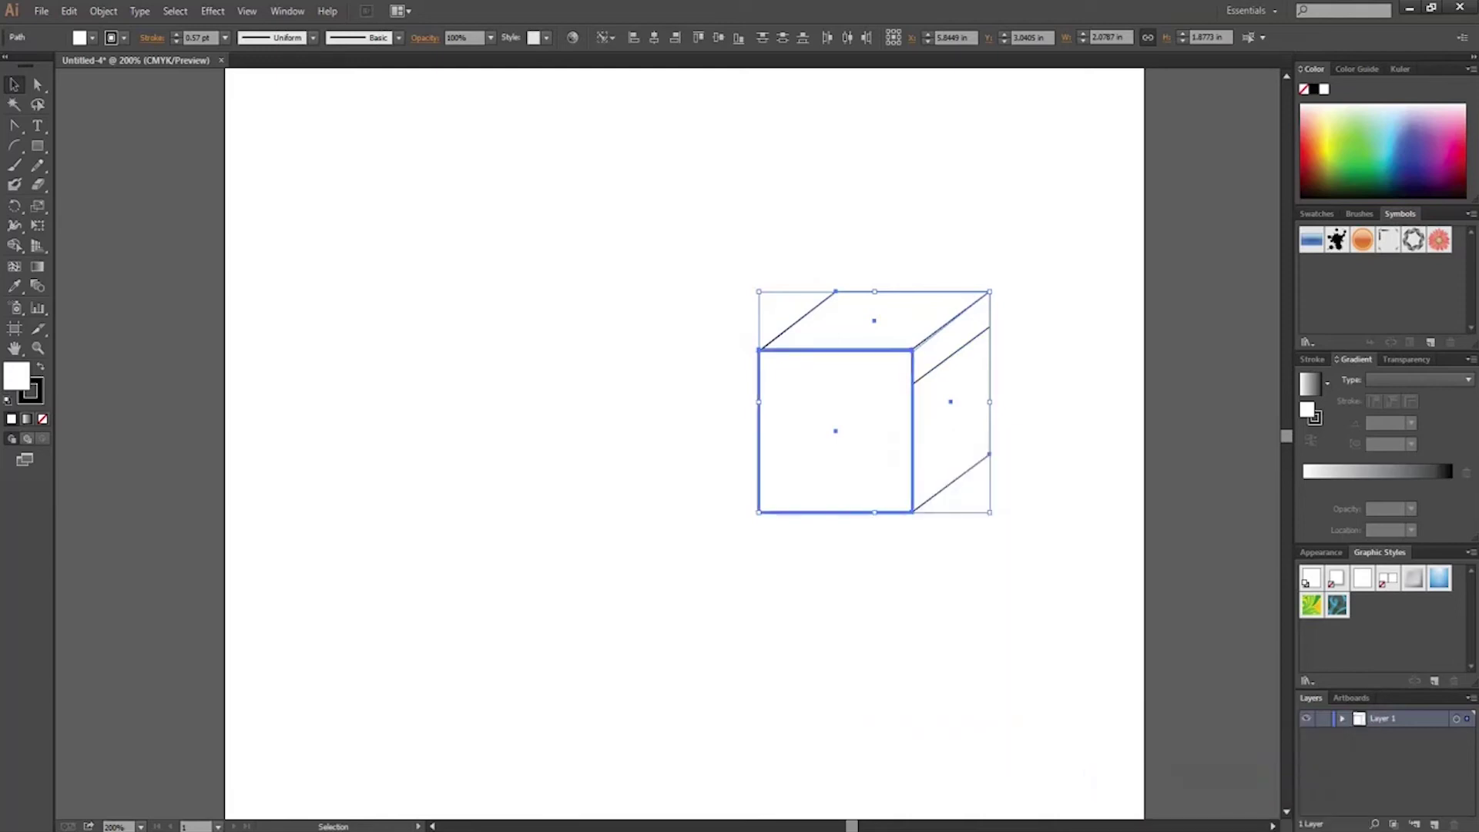
Send the selected full-height cube faces to the back, behind the shortened box, and clear the selection
right_click(838, 473)
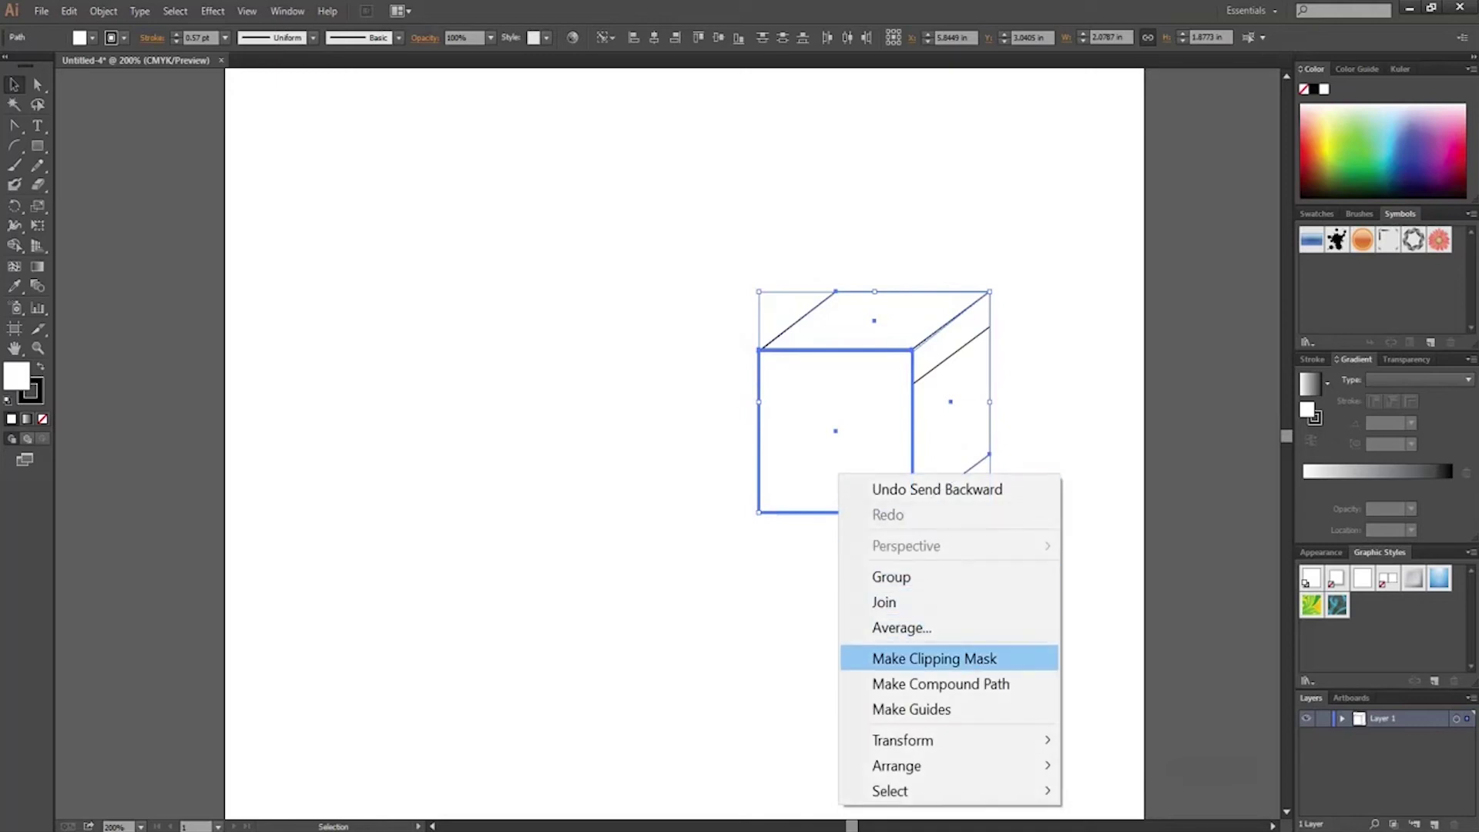
mouse_move(924, 765)
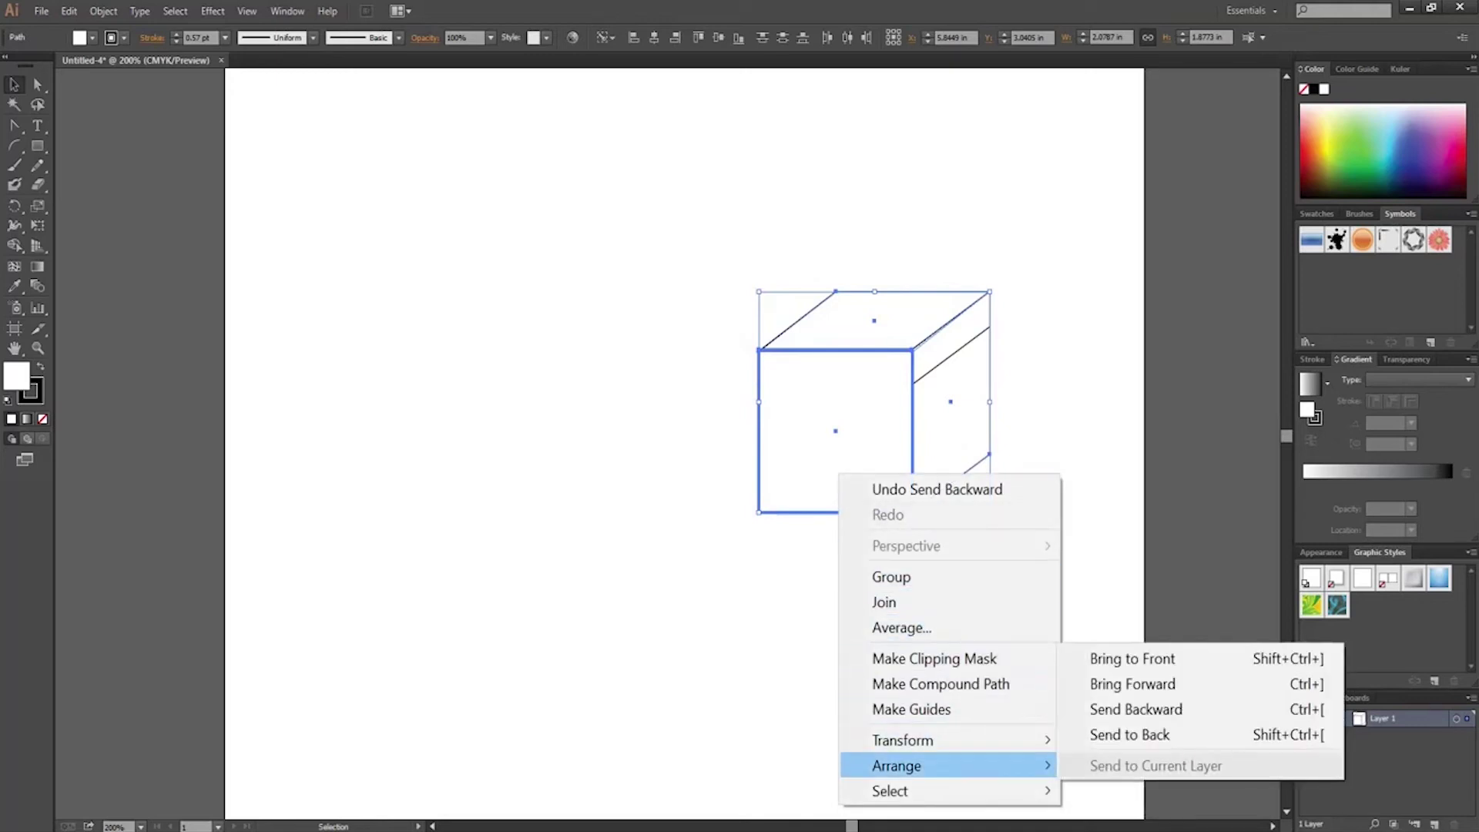
left_click(1129, 733)
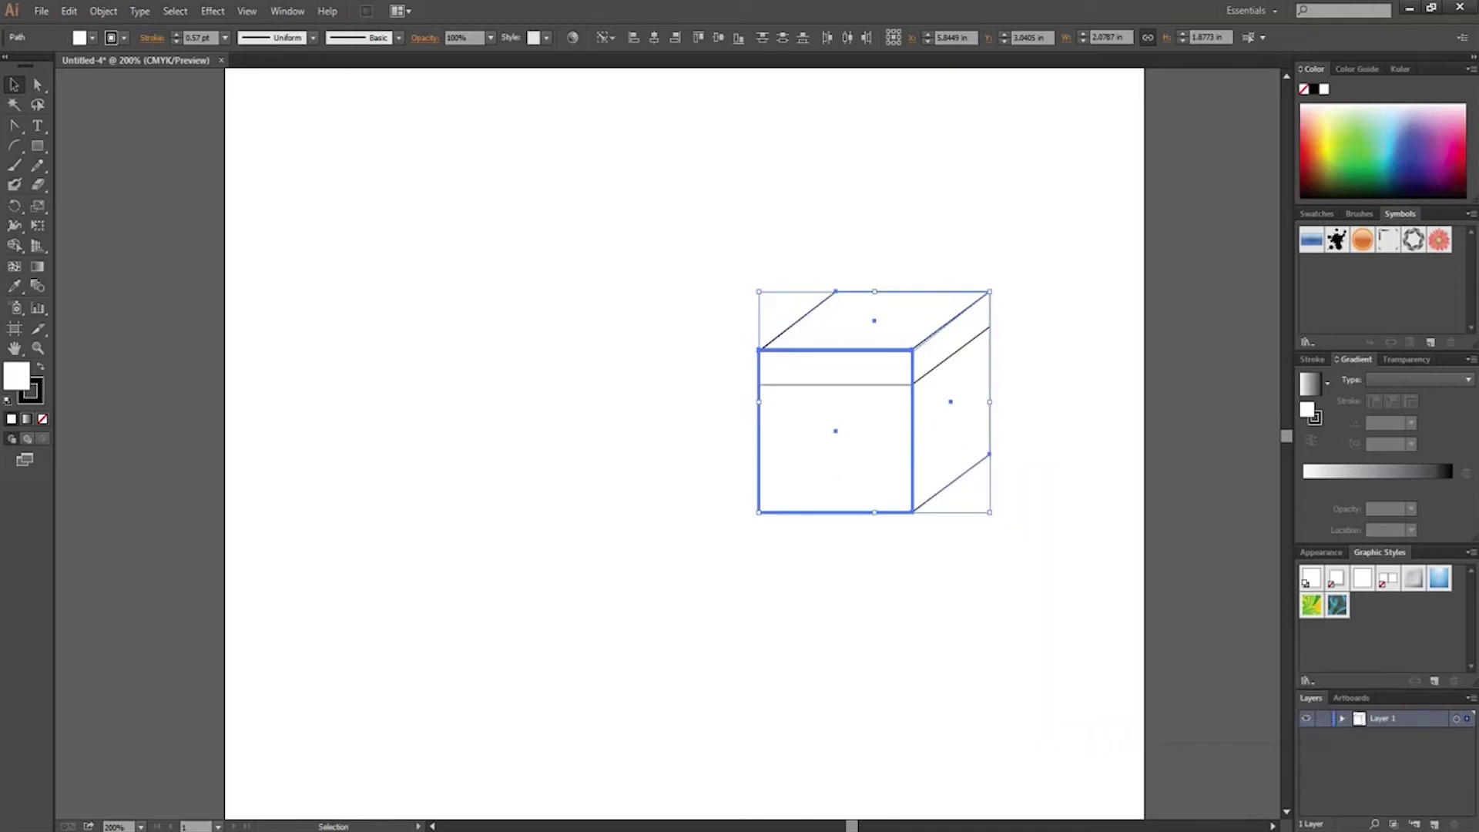
key("ctrl+shift+a")
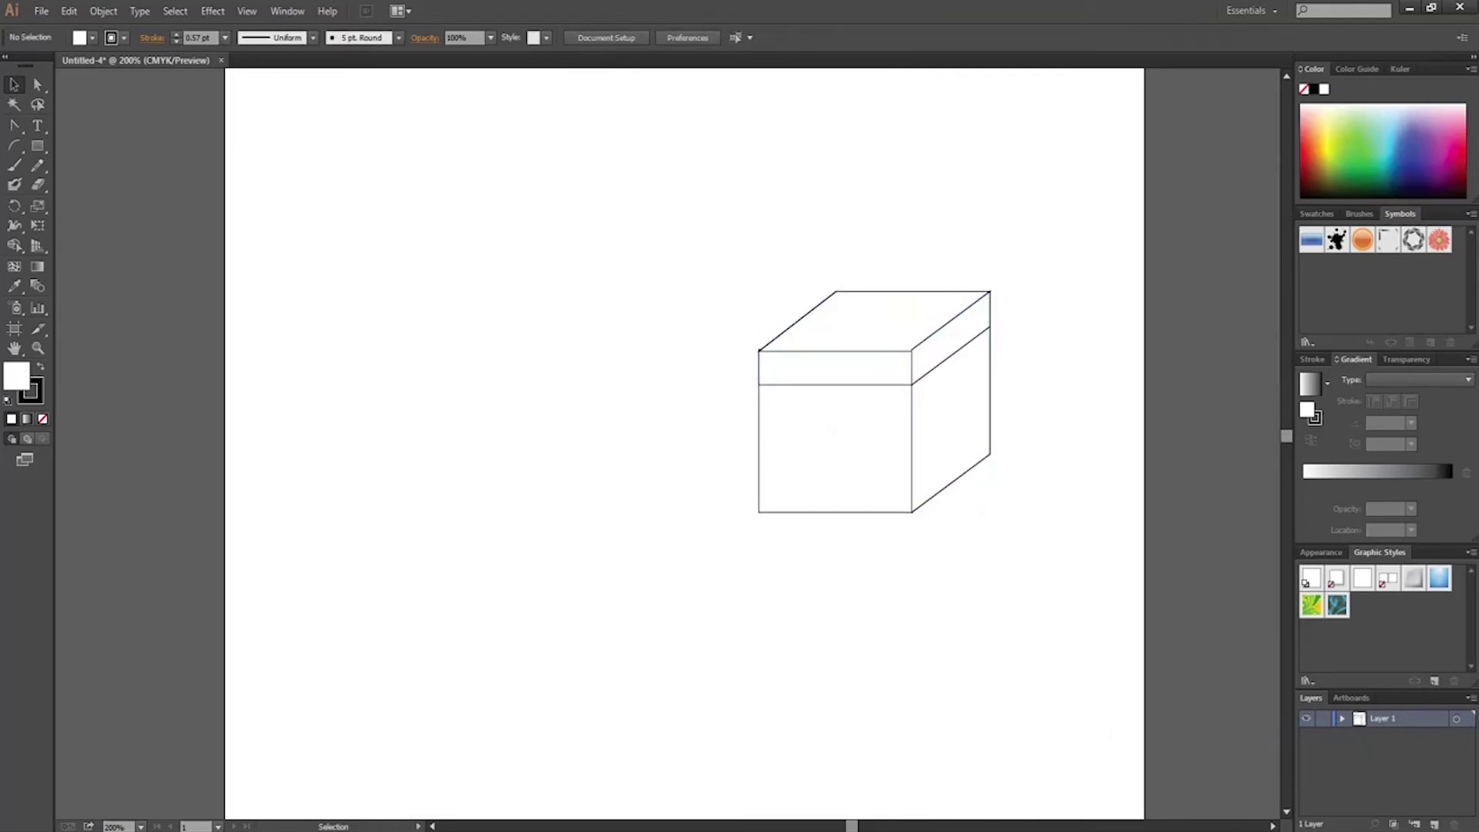
Select all faces of the cube and the shortened box, group them into one object, and deselect it
left_click_drag(727, 268, 1079, 591)
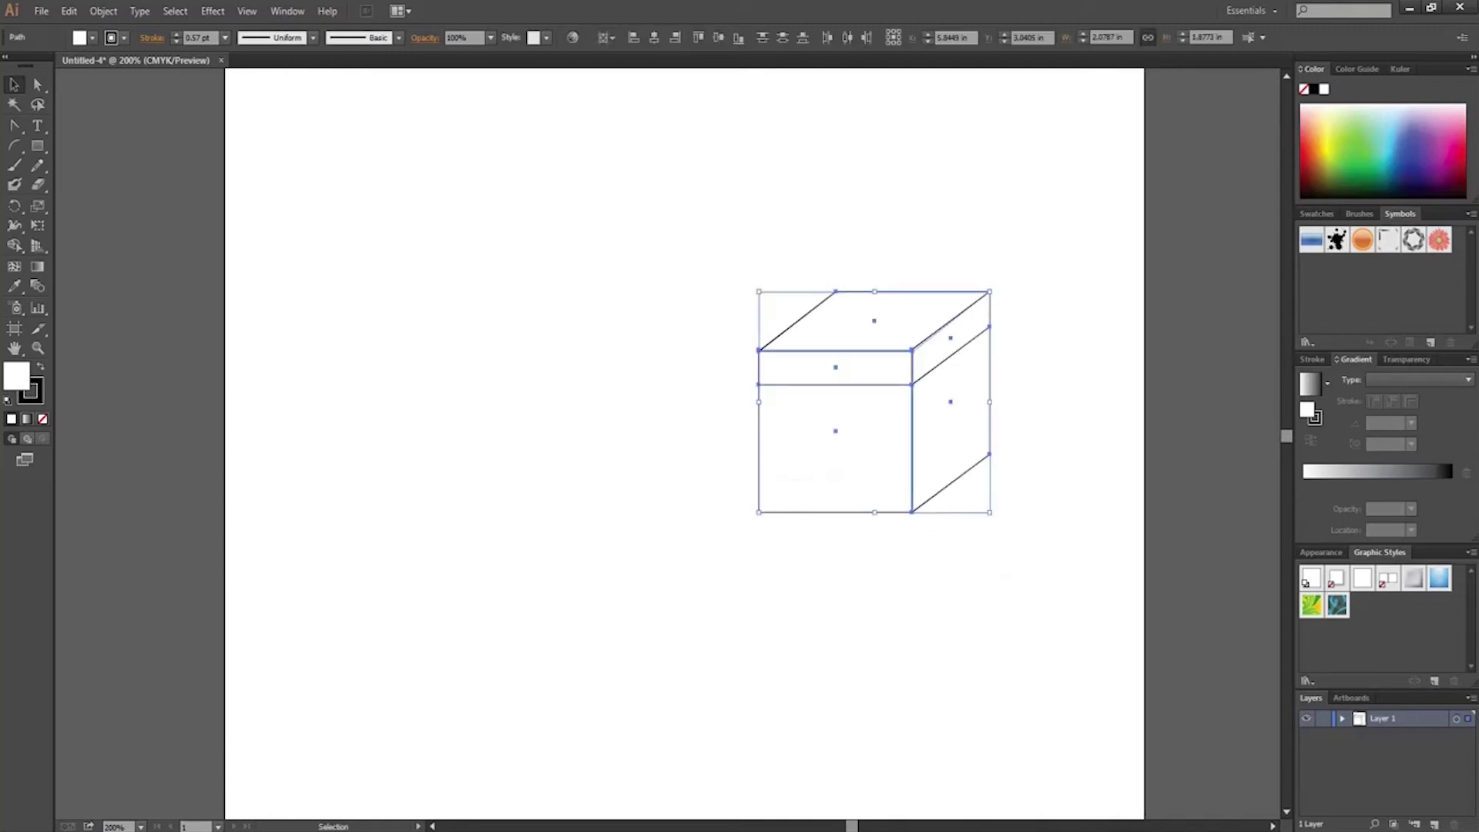
key("ctrl+shift+a")
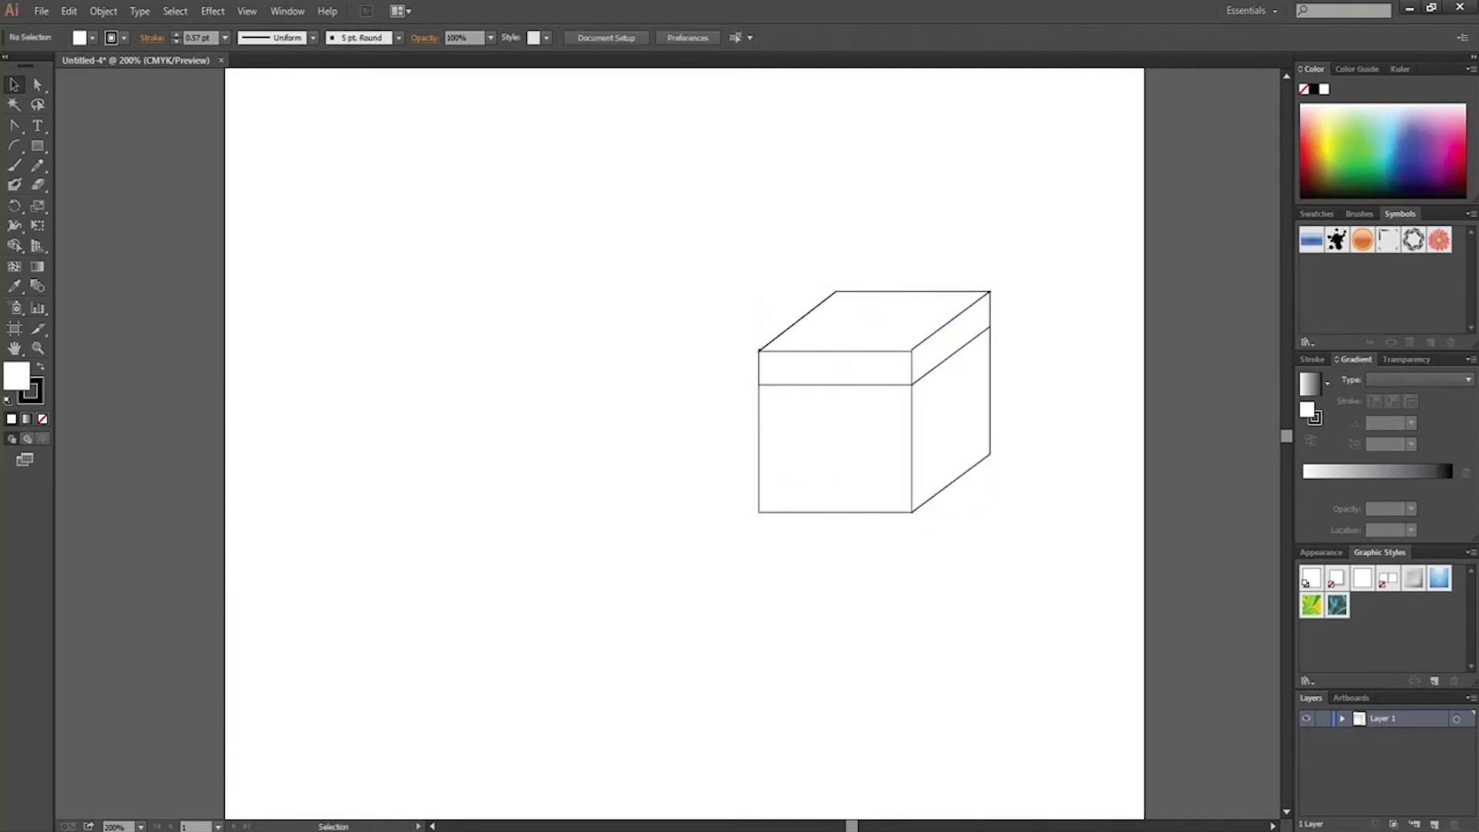
left_click(874, 320)
left_click(835, 368)
left_click(951, 338)
left_click_drag(670, 238, 1046, 550)
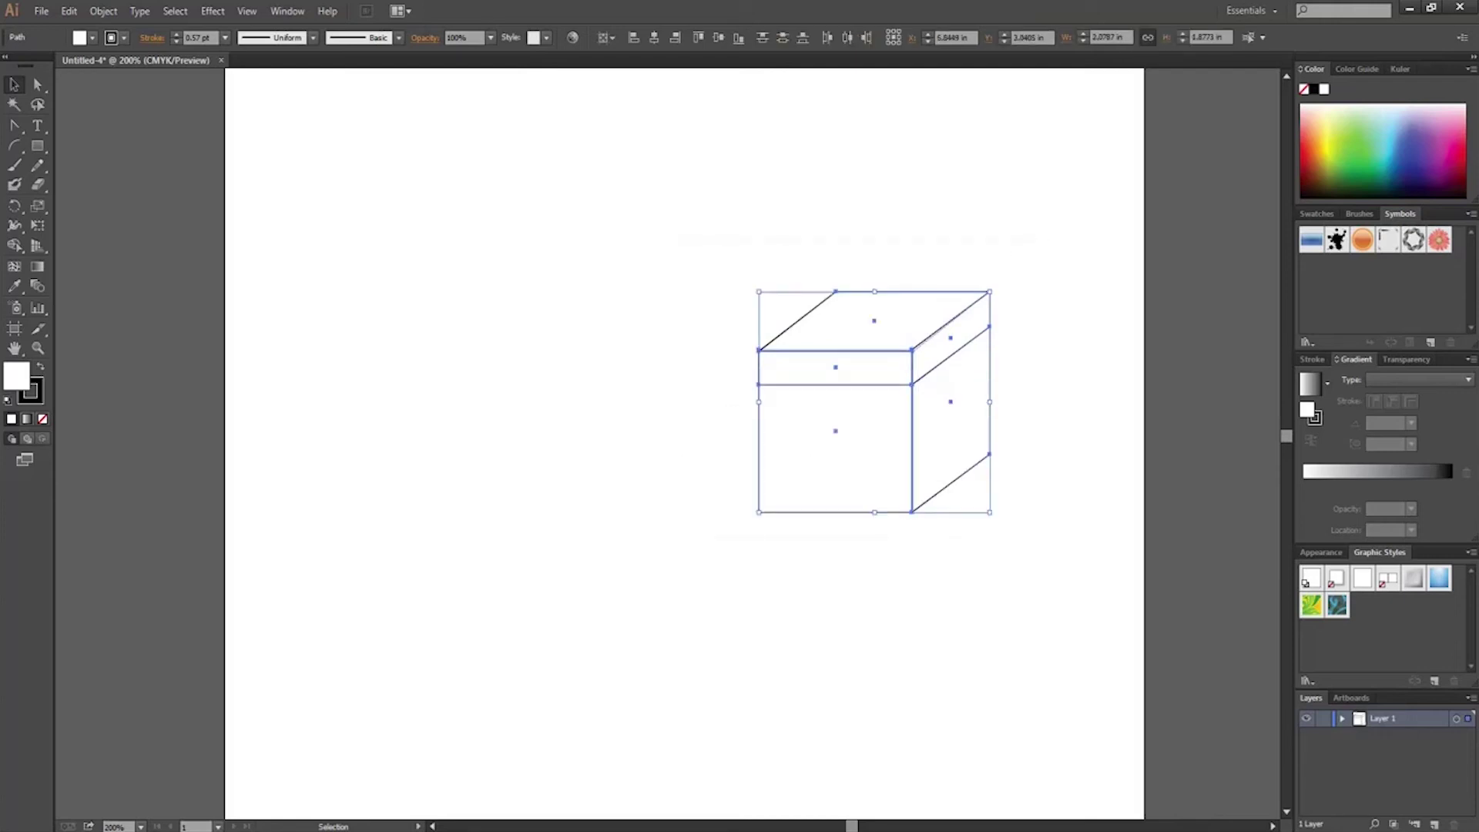
right_click(869, 460)
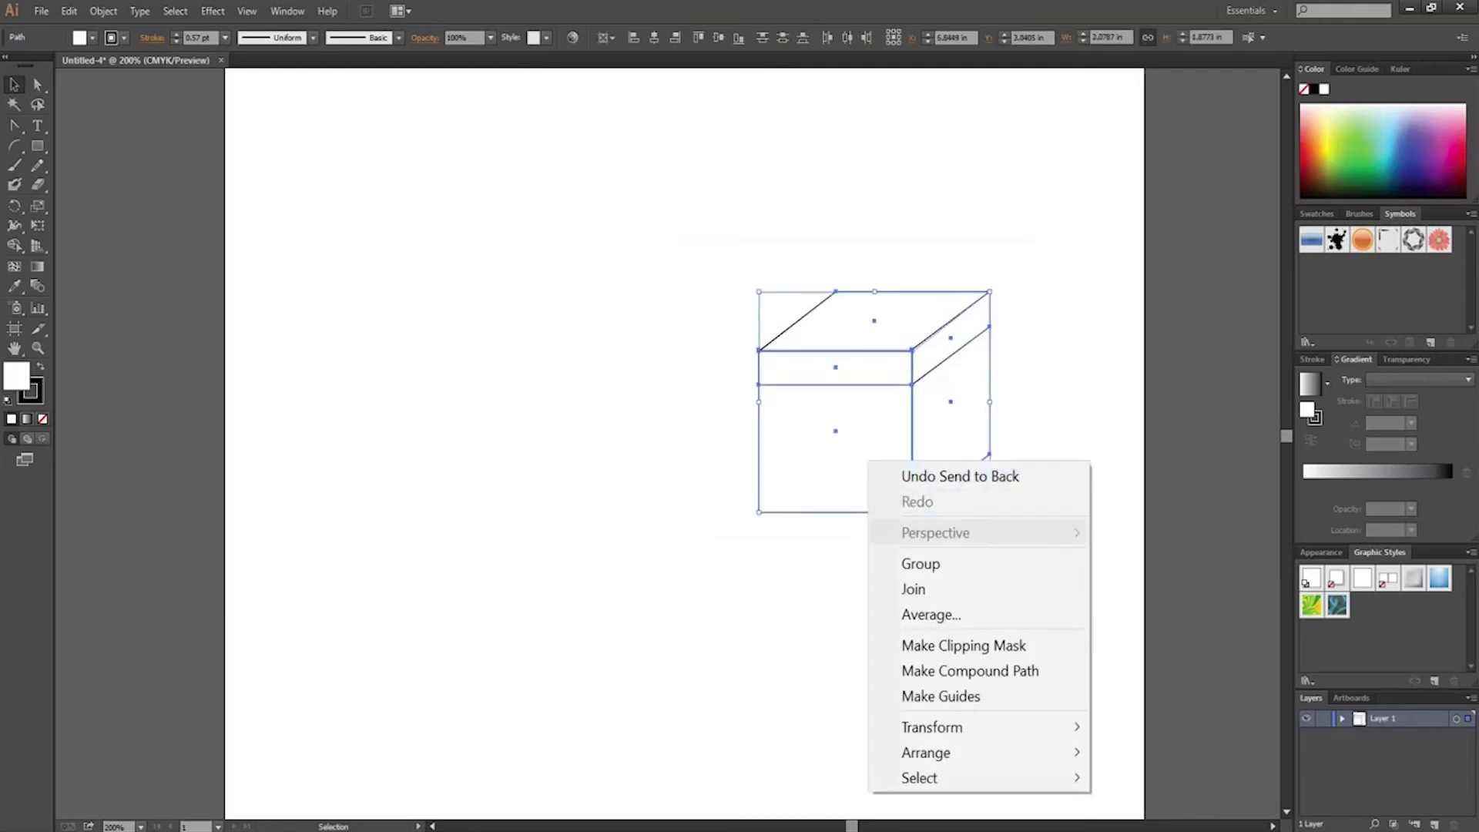
left_click(920, 563)
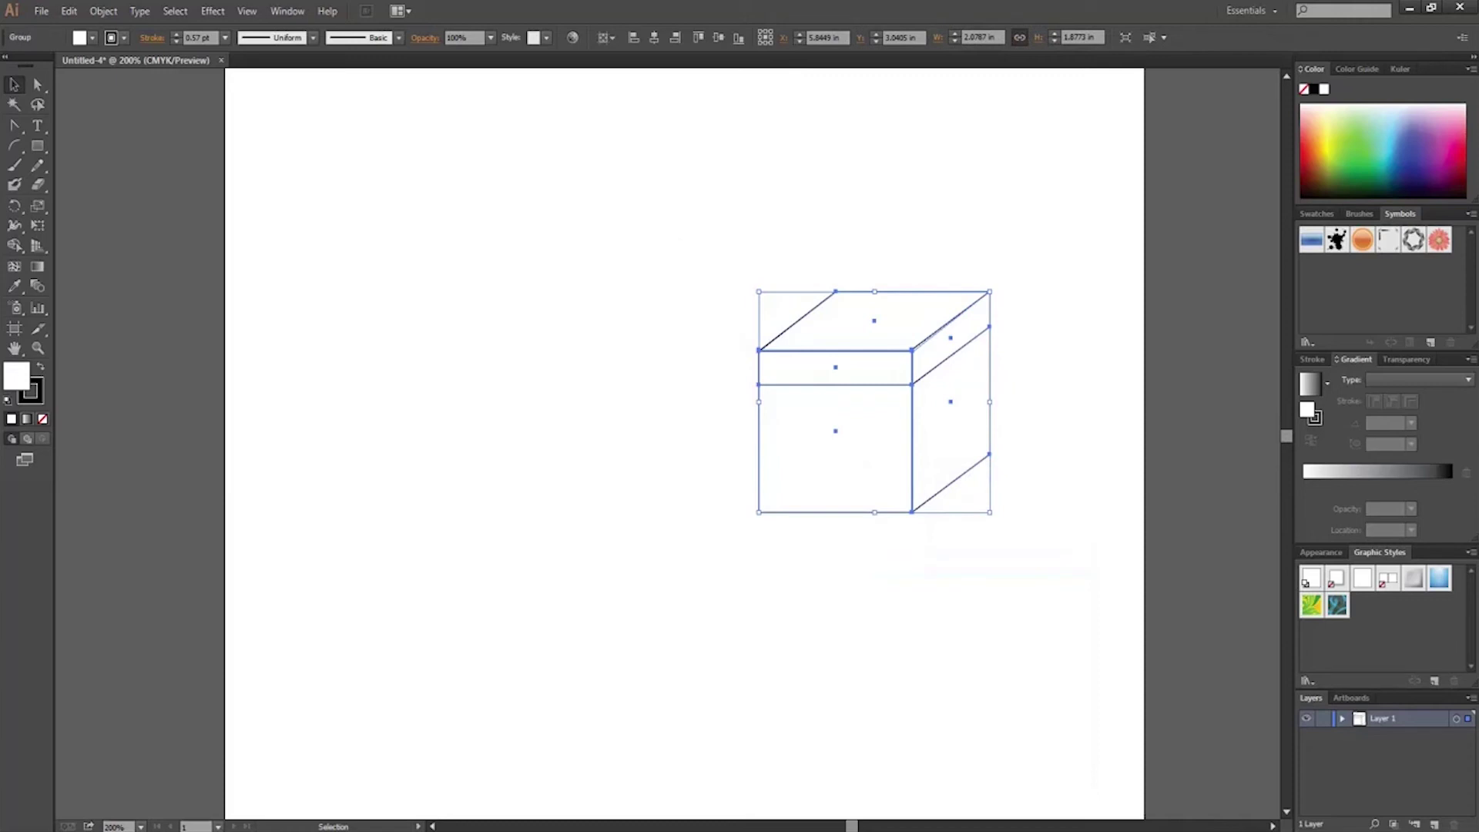
left_click(103, 11)
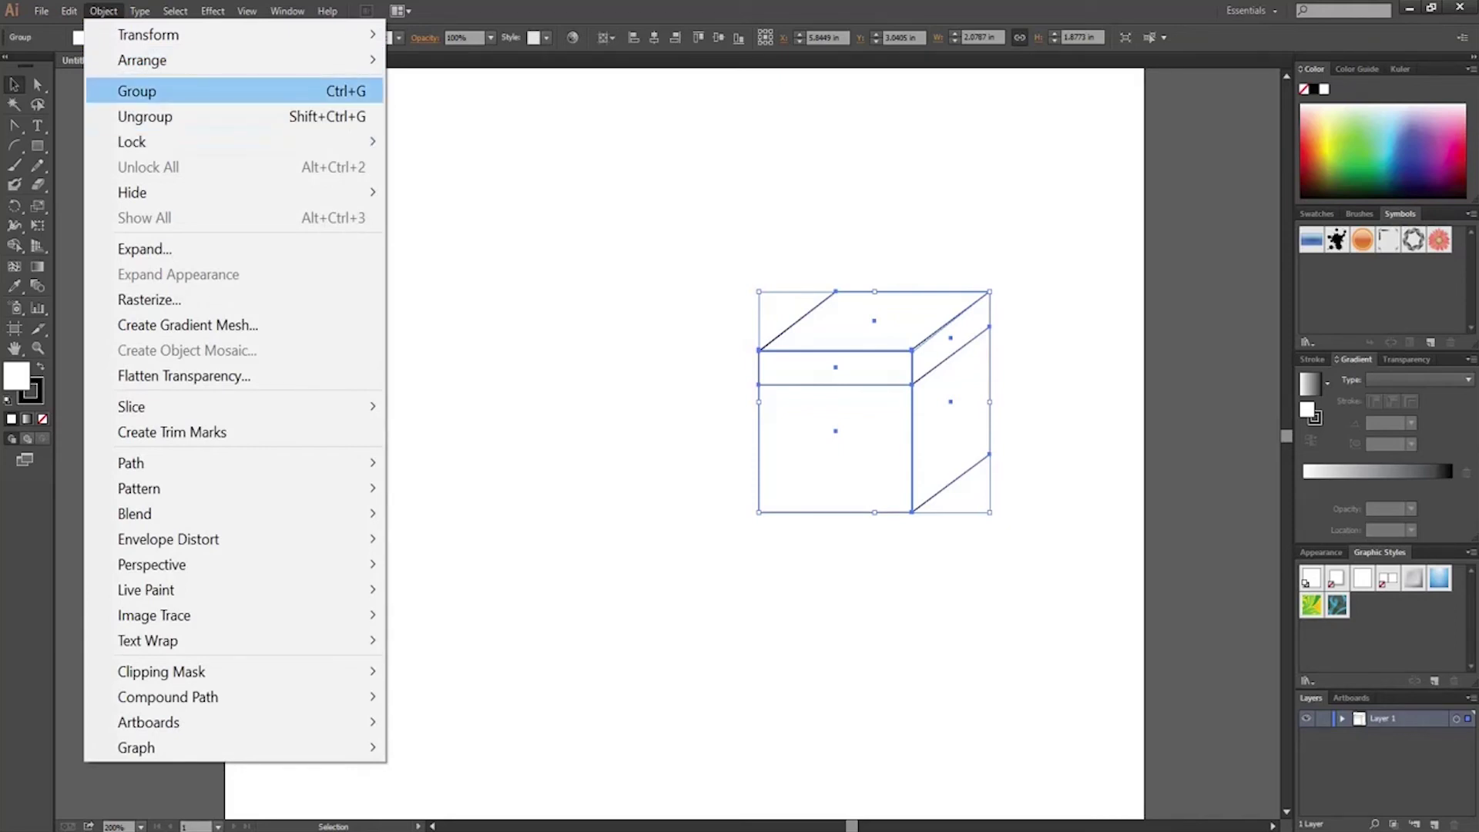
key("Escape")
key("ctrl+shift+a")
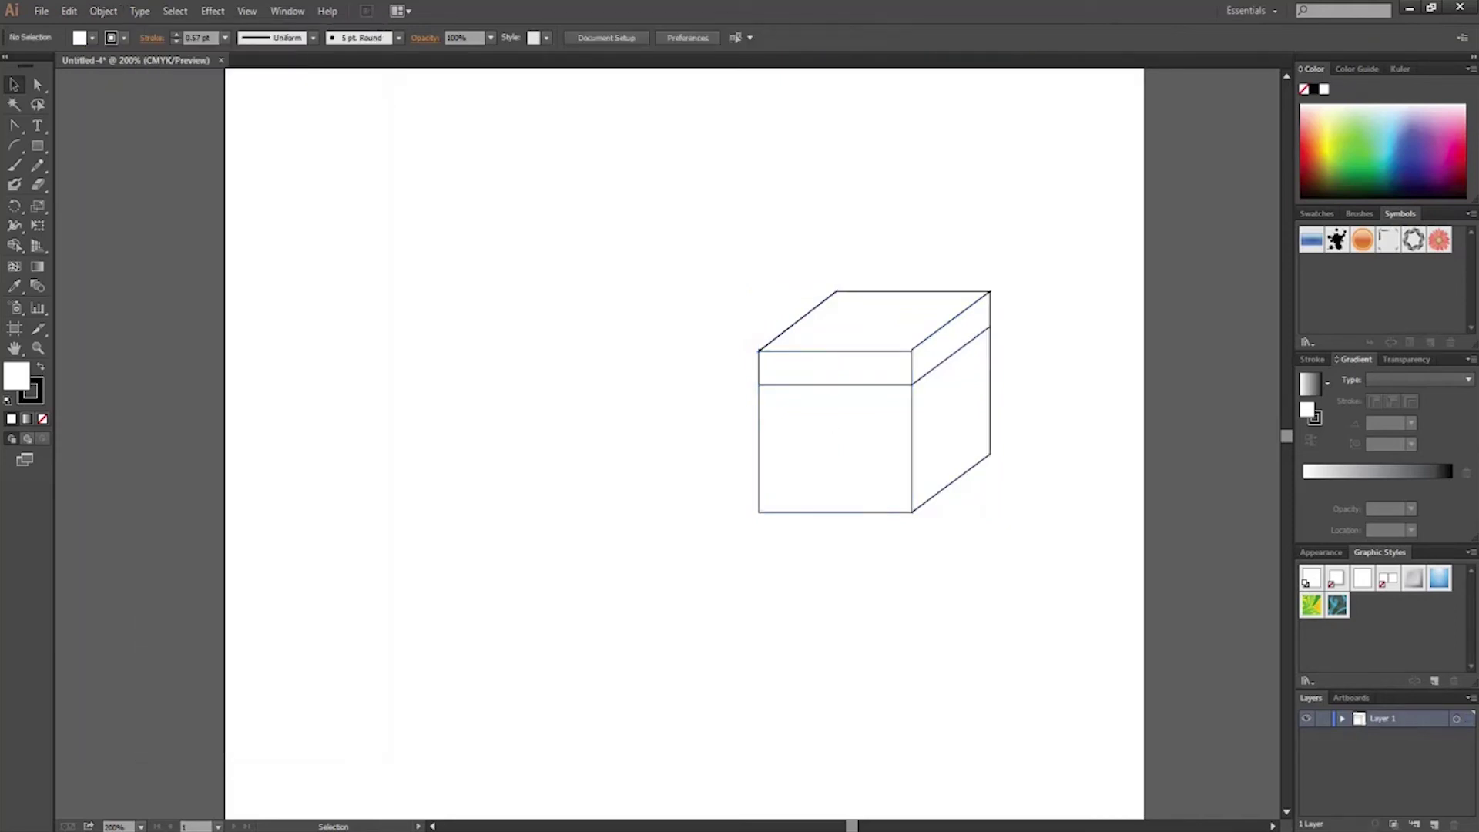
Move the grouped box into the upper-right corner of the artboard and deselect it
key("ctrl+a")
left_click_drag(873, 401, 991, 238)
key("ctrl+shift+a")
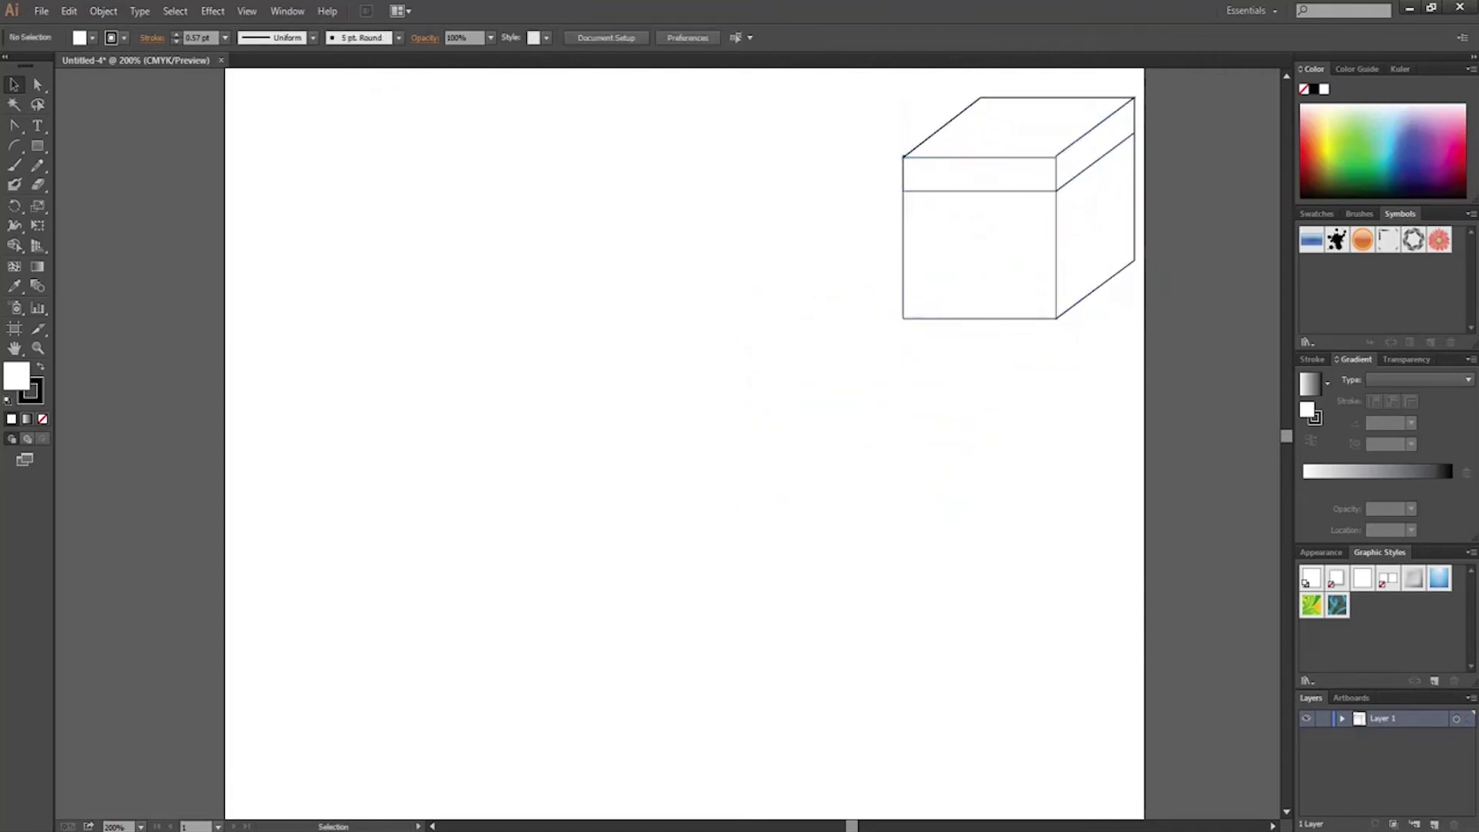
Draw a circle about 1.78 in in diameter with the Ellipse tool, left of the artboard's centre
key("m")
left_click_drag(37, 145, 108, 184)
left_click_drag(485, 367, 686, 577)
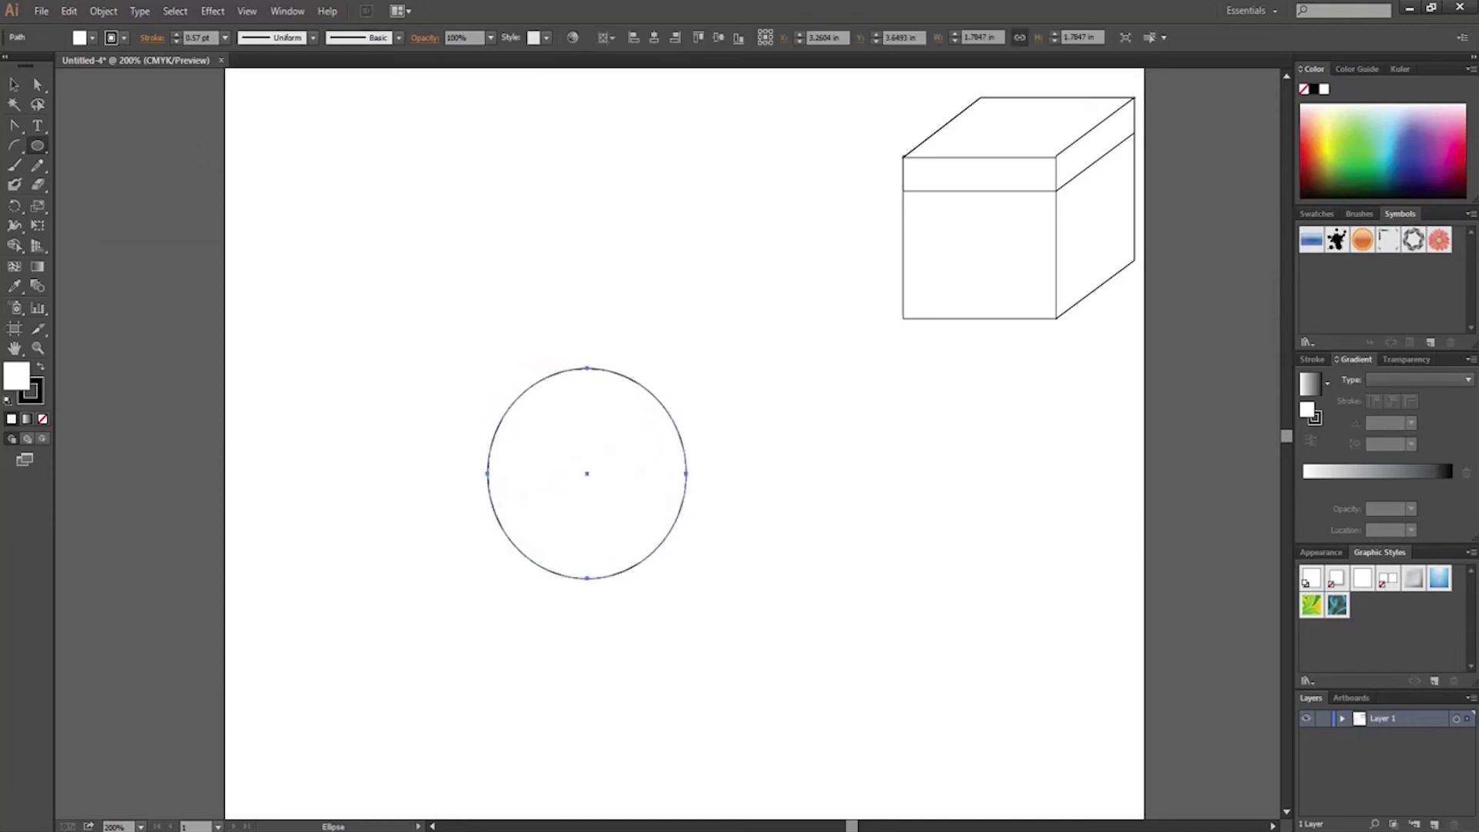
Flatten the circle's right side by moving only its right anchor point about 0.45 in inward with the Direct Selection tool
left_click(36, 84)
left_click_drag(697, 402, 661, 554)
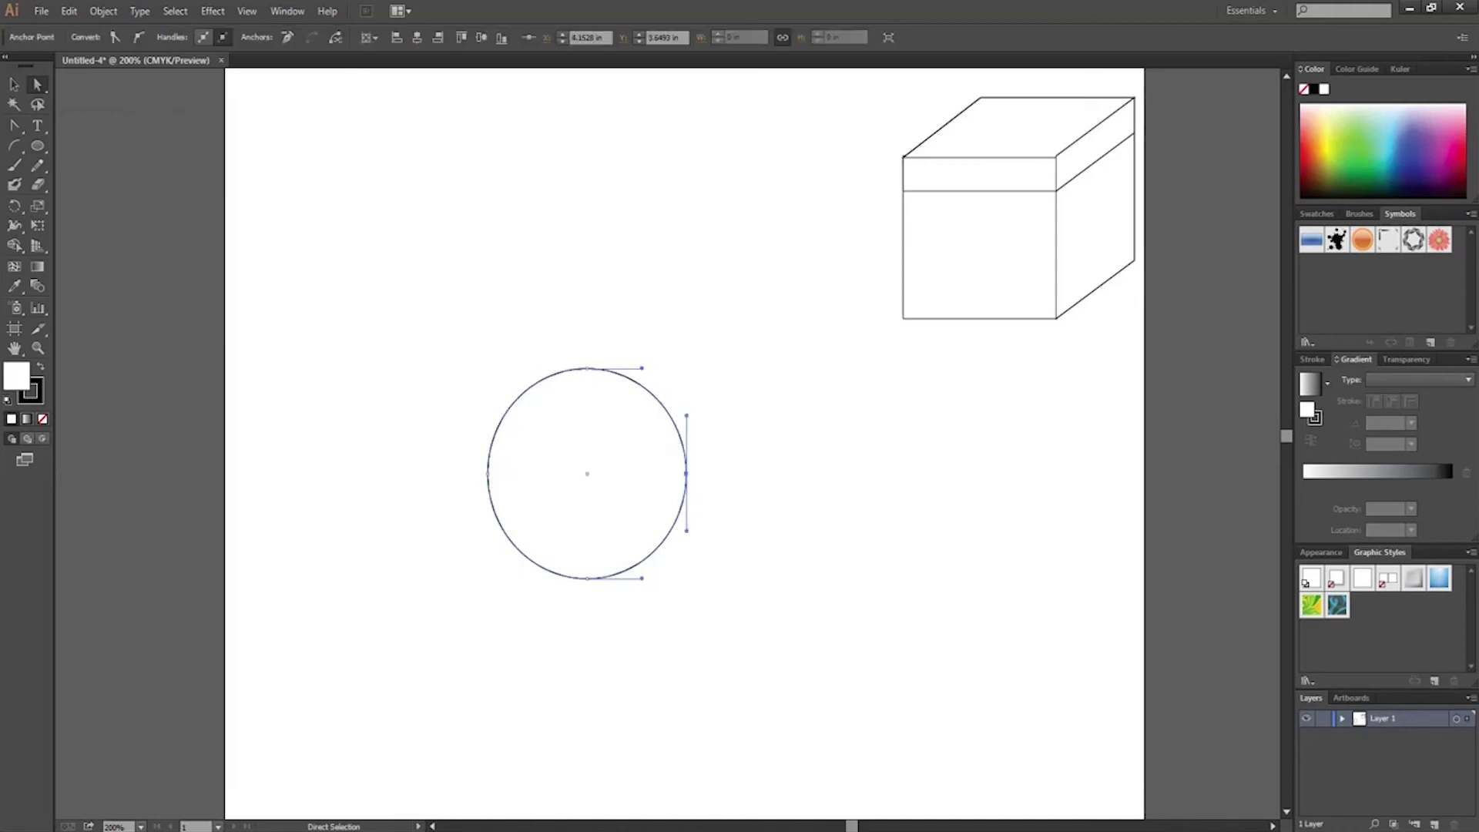
left_click_drag(687, 474, 636, 469)
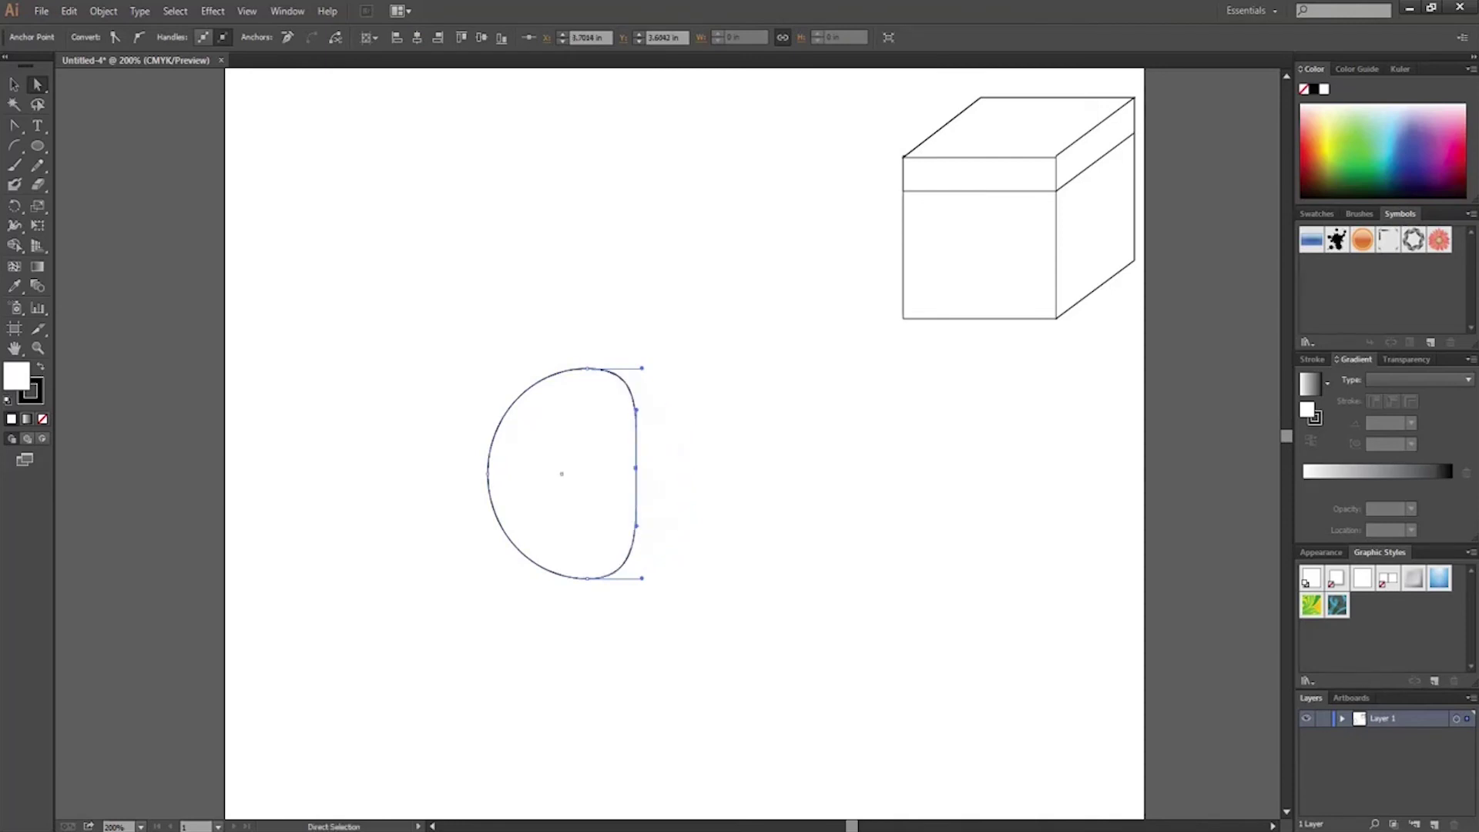
Pull the top anchor's right direction handle down inside the shape, and move the whole shape to the artboard's upper-left corner
left_click_drag(544, 332, 627, 390)
left_click_drag(642, 368, 573, 506)
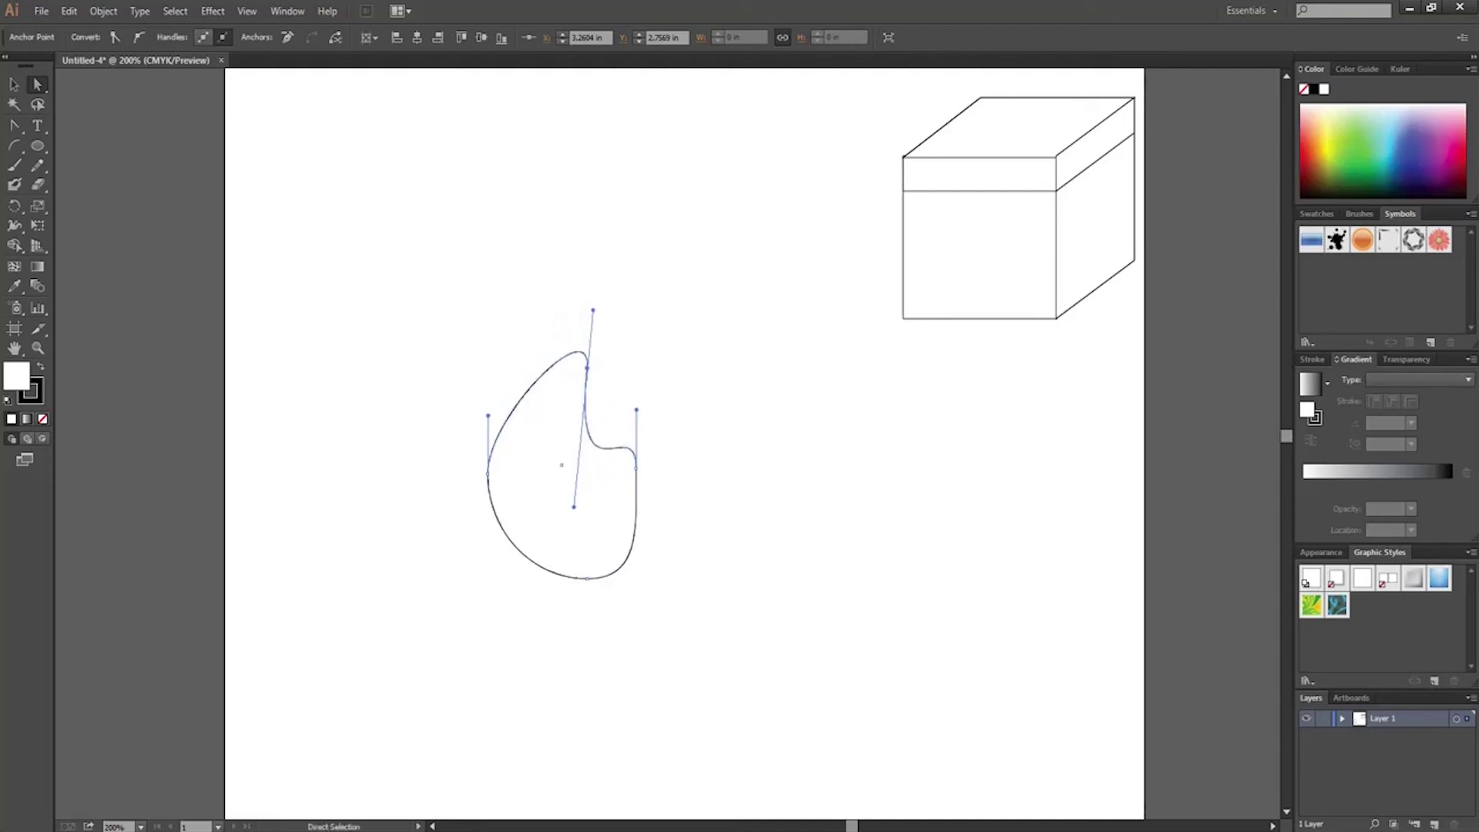
key("ctrl+shift+a")
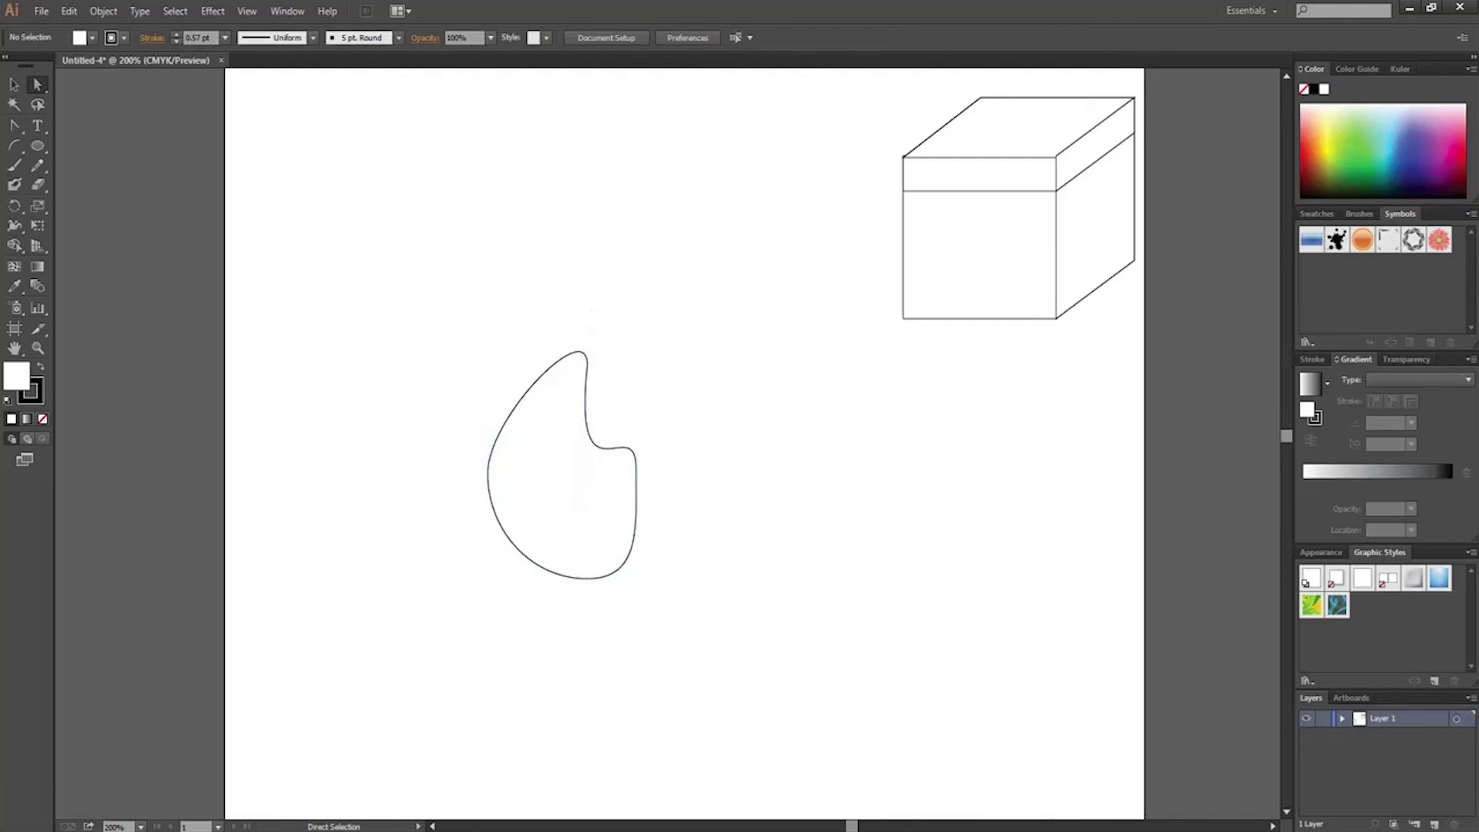
left_click_drag(561, 464, 317, 213)
key("ctrl+shift+a")
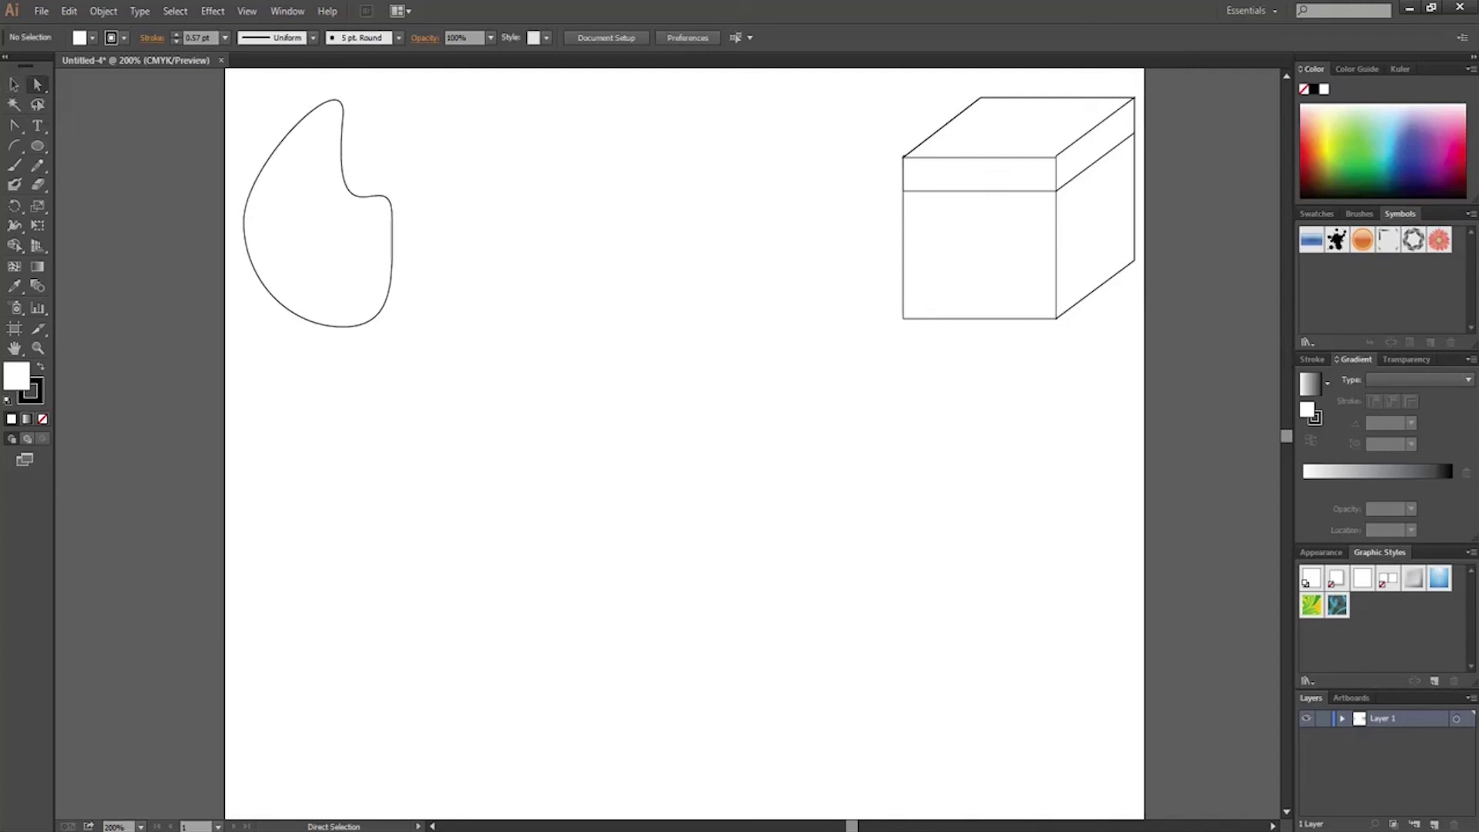
Draw a square about 1.65 in wide with the Rectangle tool, below the two existing shapes
left_click(37, 146)
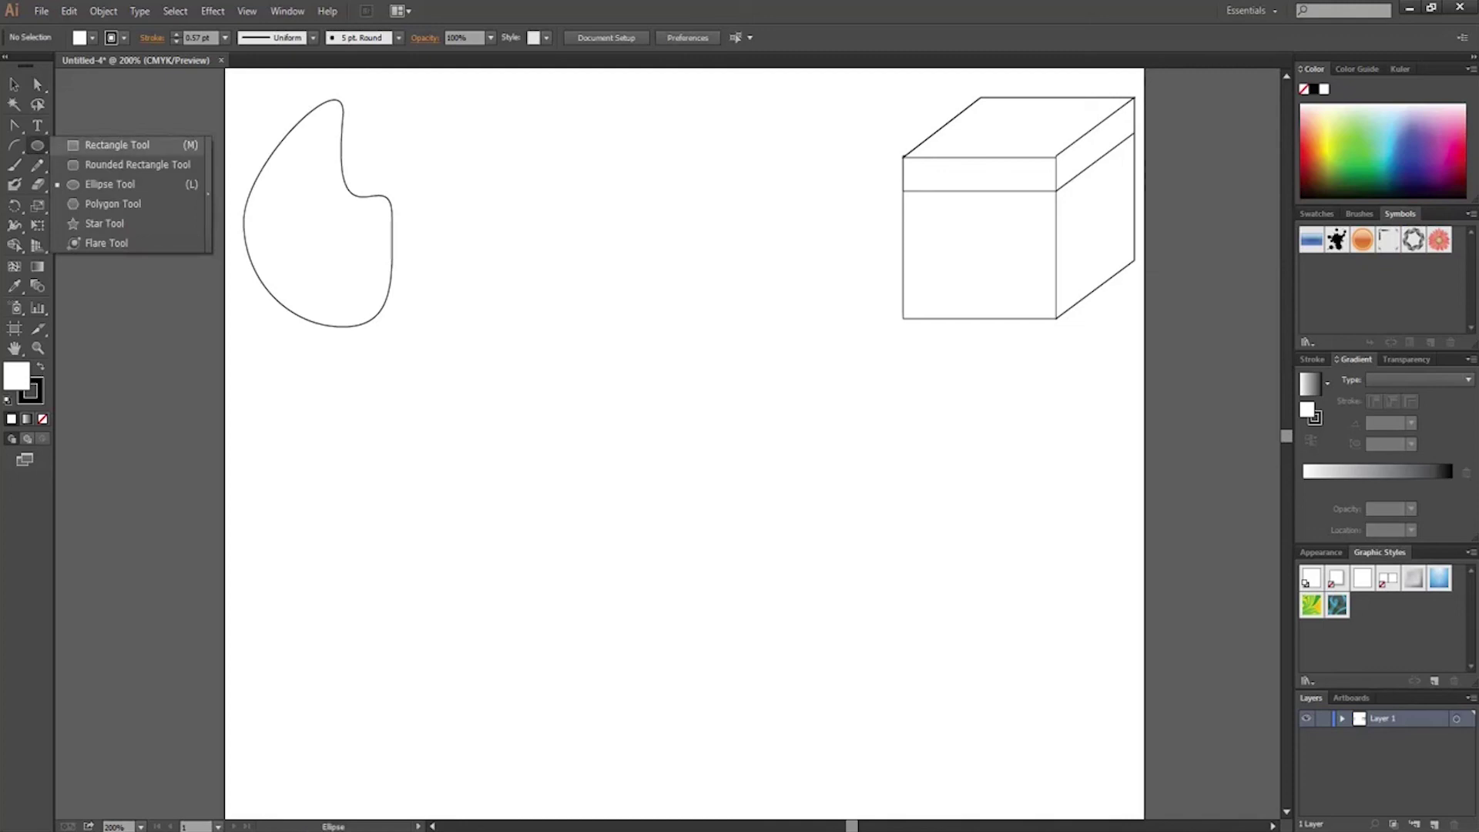
left_click_drag(116, 144, 116, 145)
left_click_drag(532, 436, 716, 630)
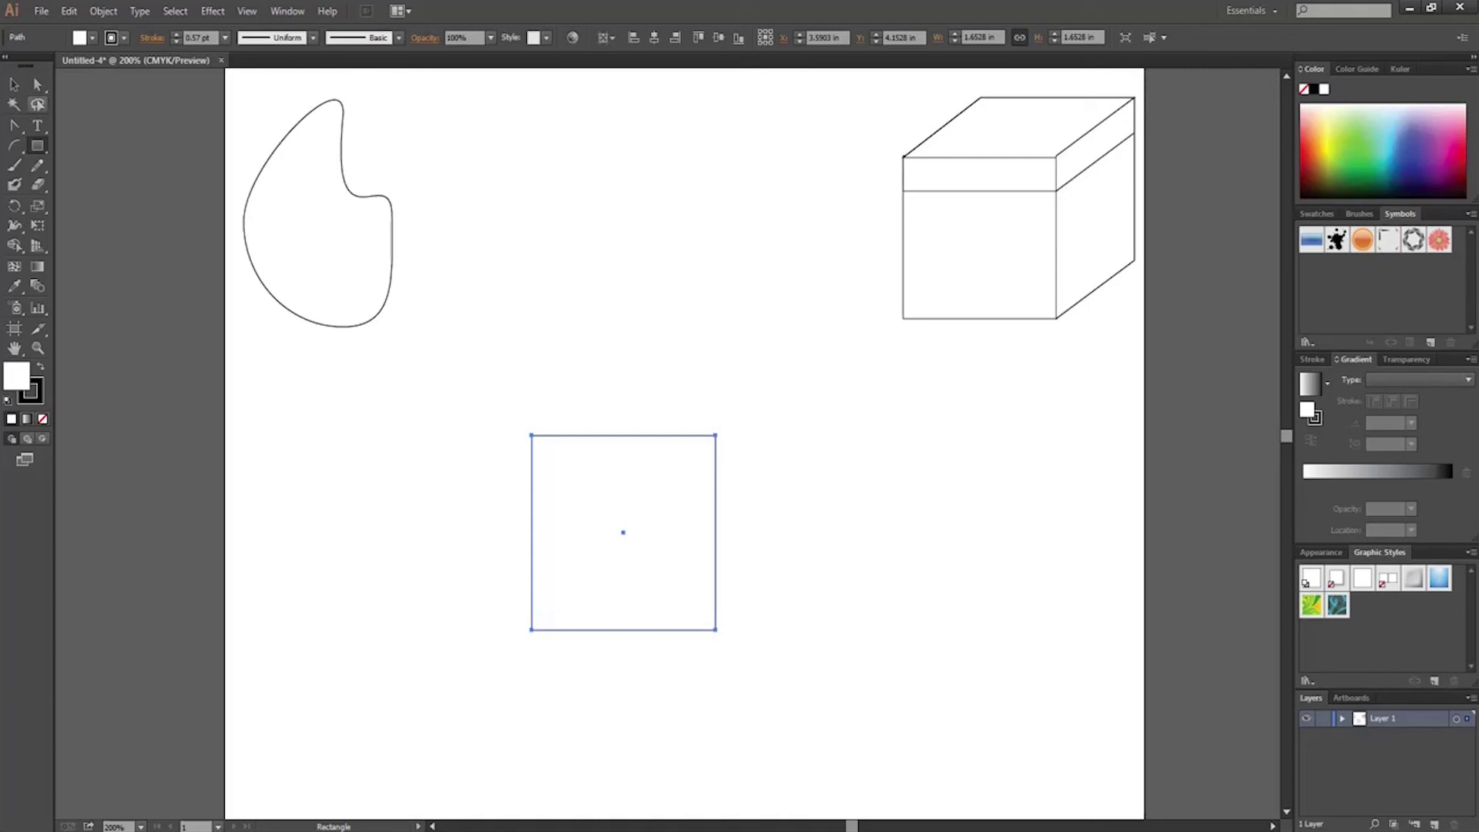
Convert the square's top-right anchor point to smooth and move it about 0.24 in right and 0.1 in up
left_click(37, 84)
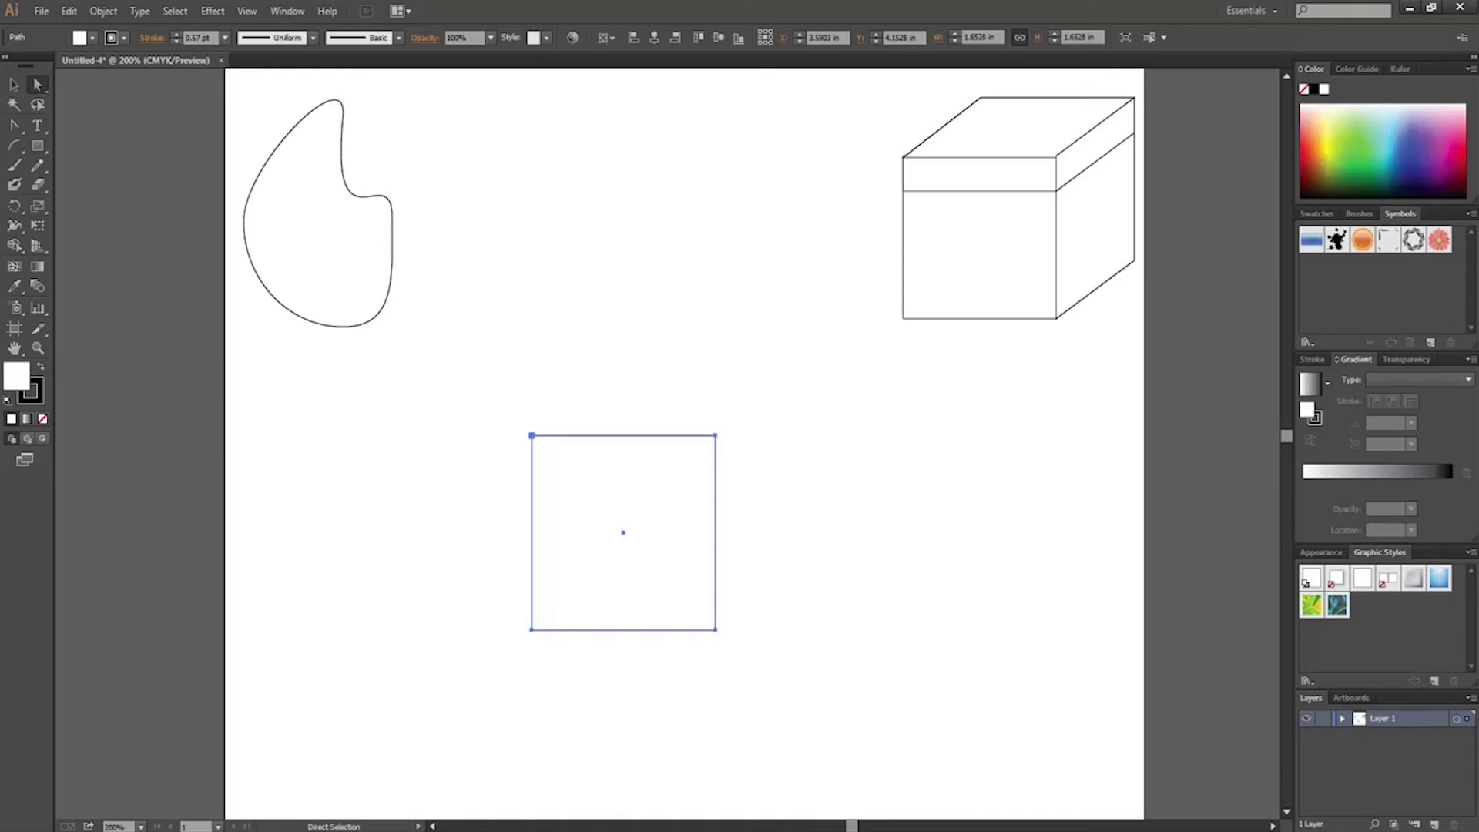
left_click(531, 435)
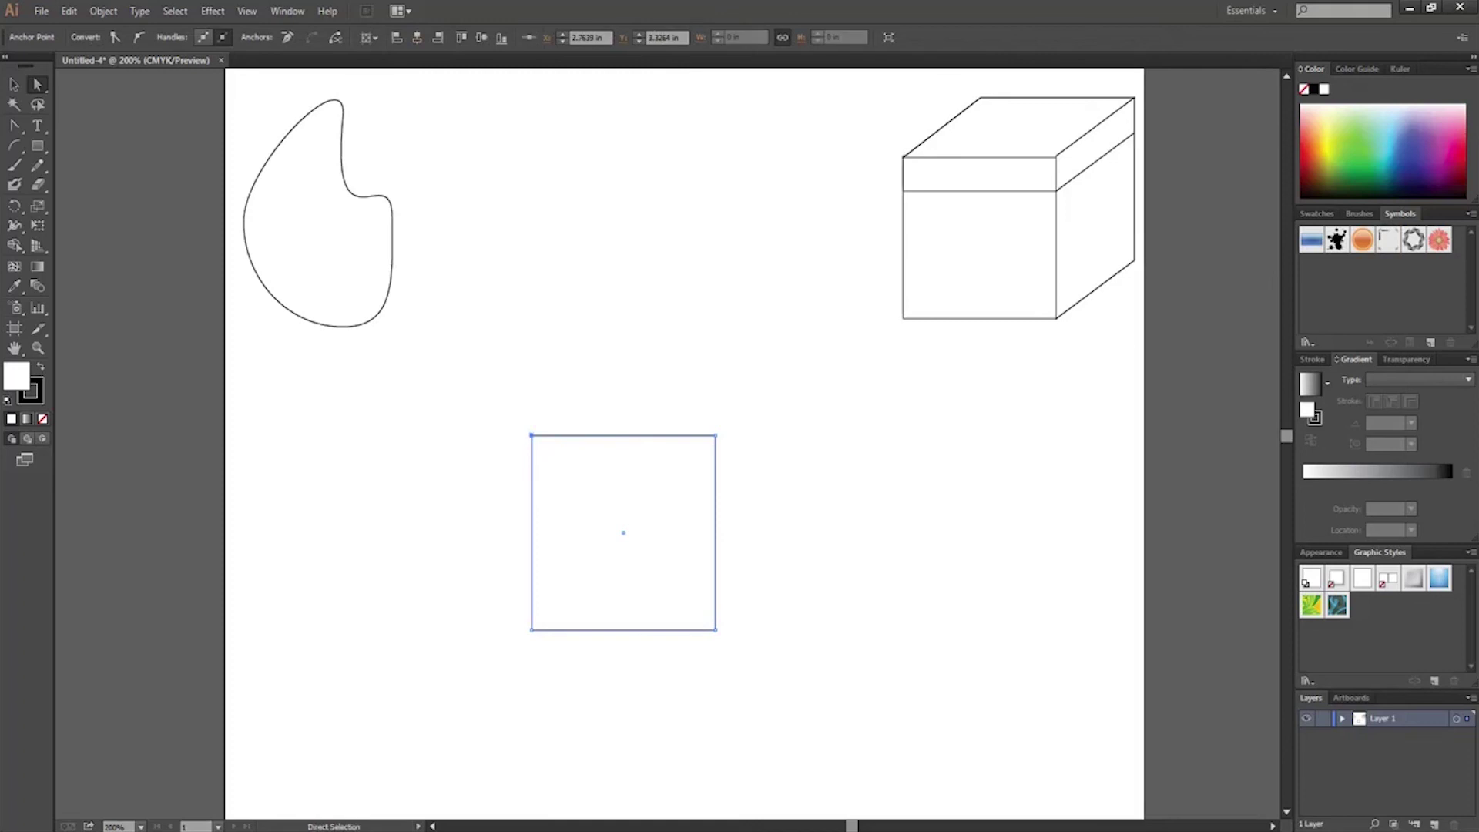
left_click(715, 436)
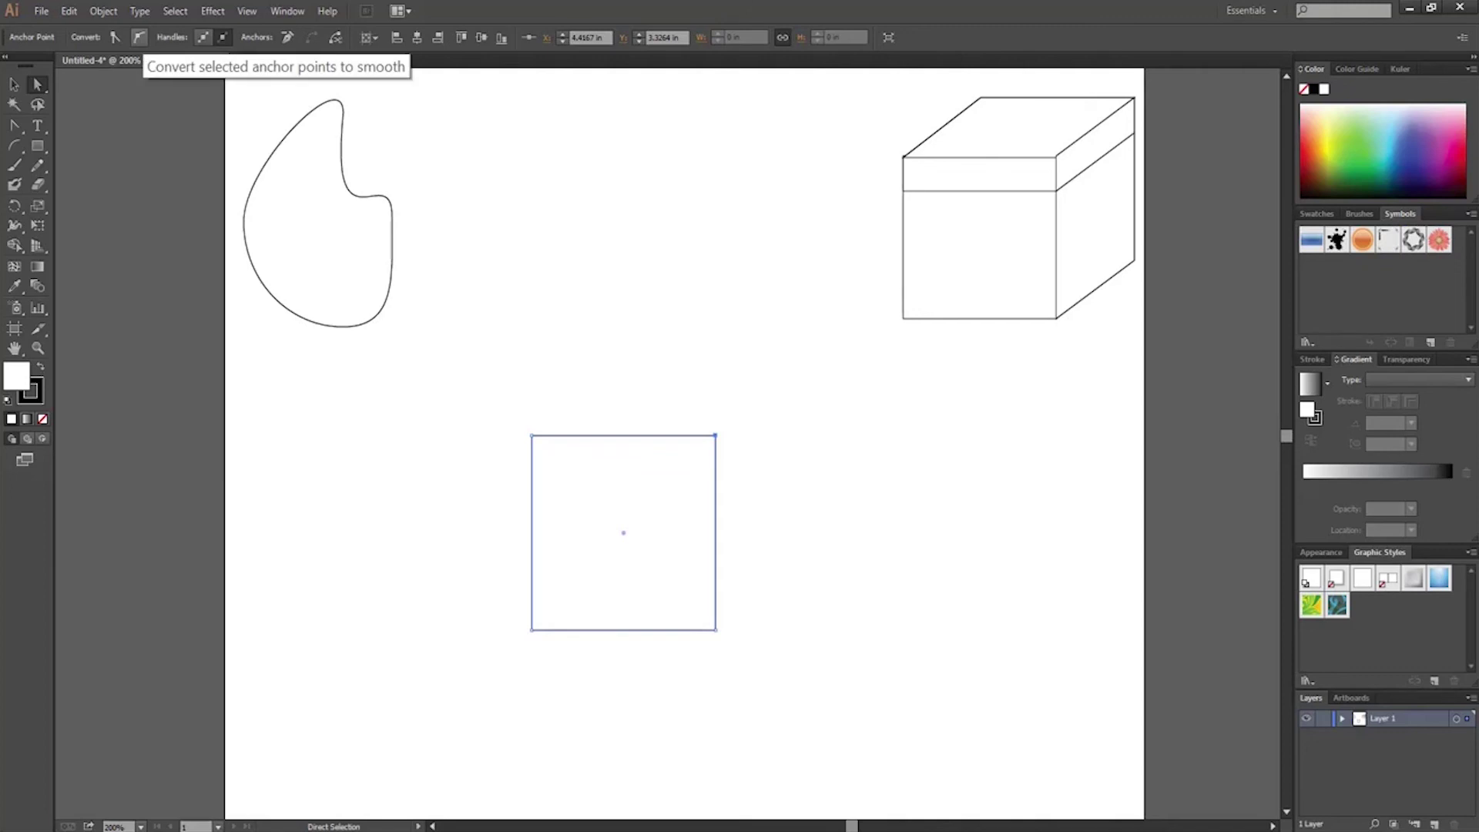
left_click(139, 37)
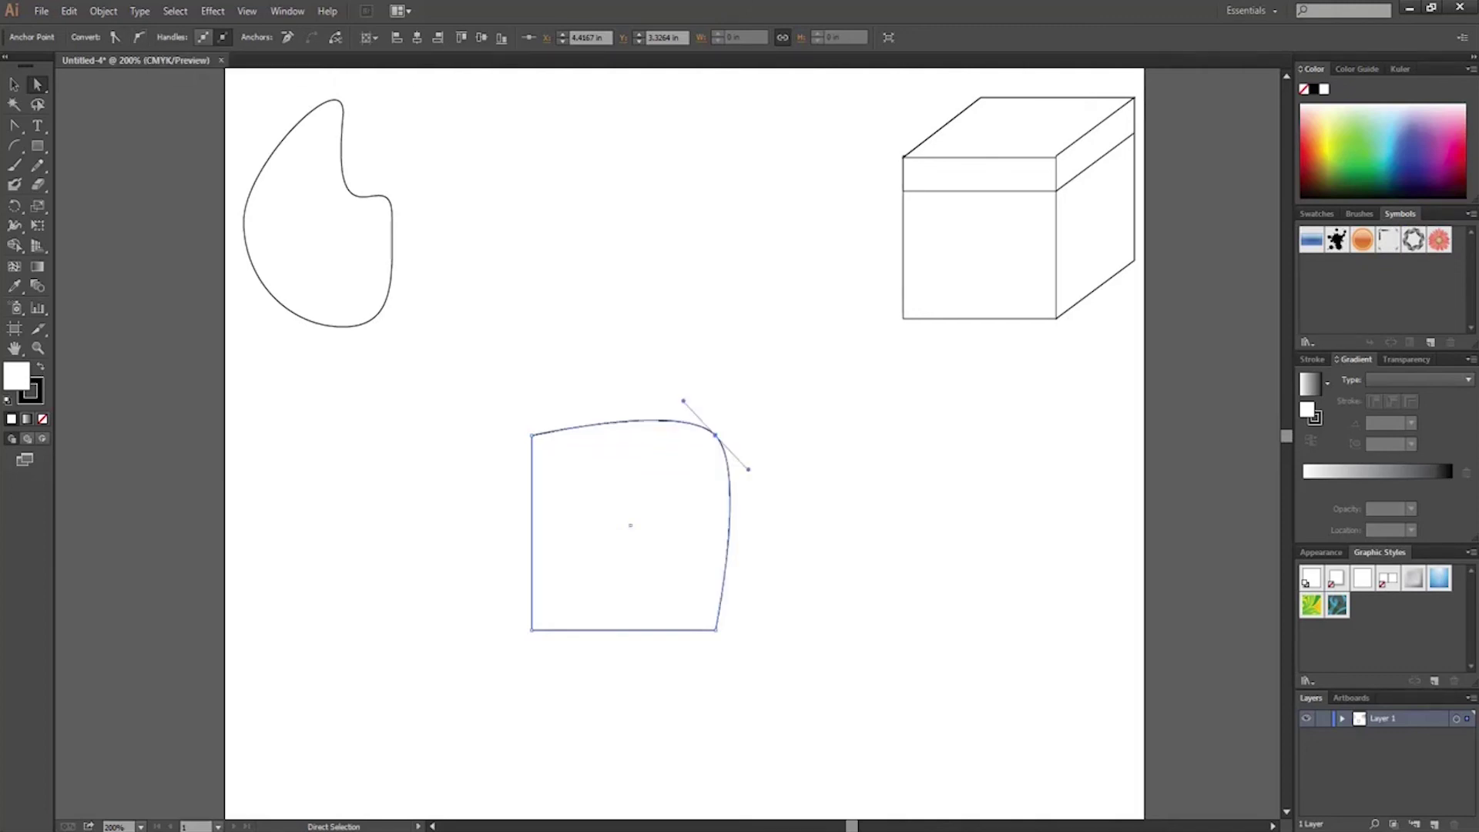
mouse_move(715, 435)
left_mouse_down()
mouse_move(713, 488)
mouse_move(670, 465)
mouse_move(656, 499)
mouse_move(740, 422)
left_mouse_up()
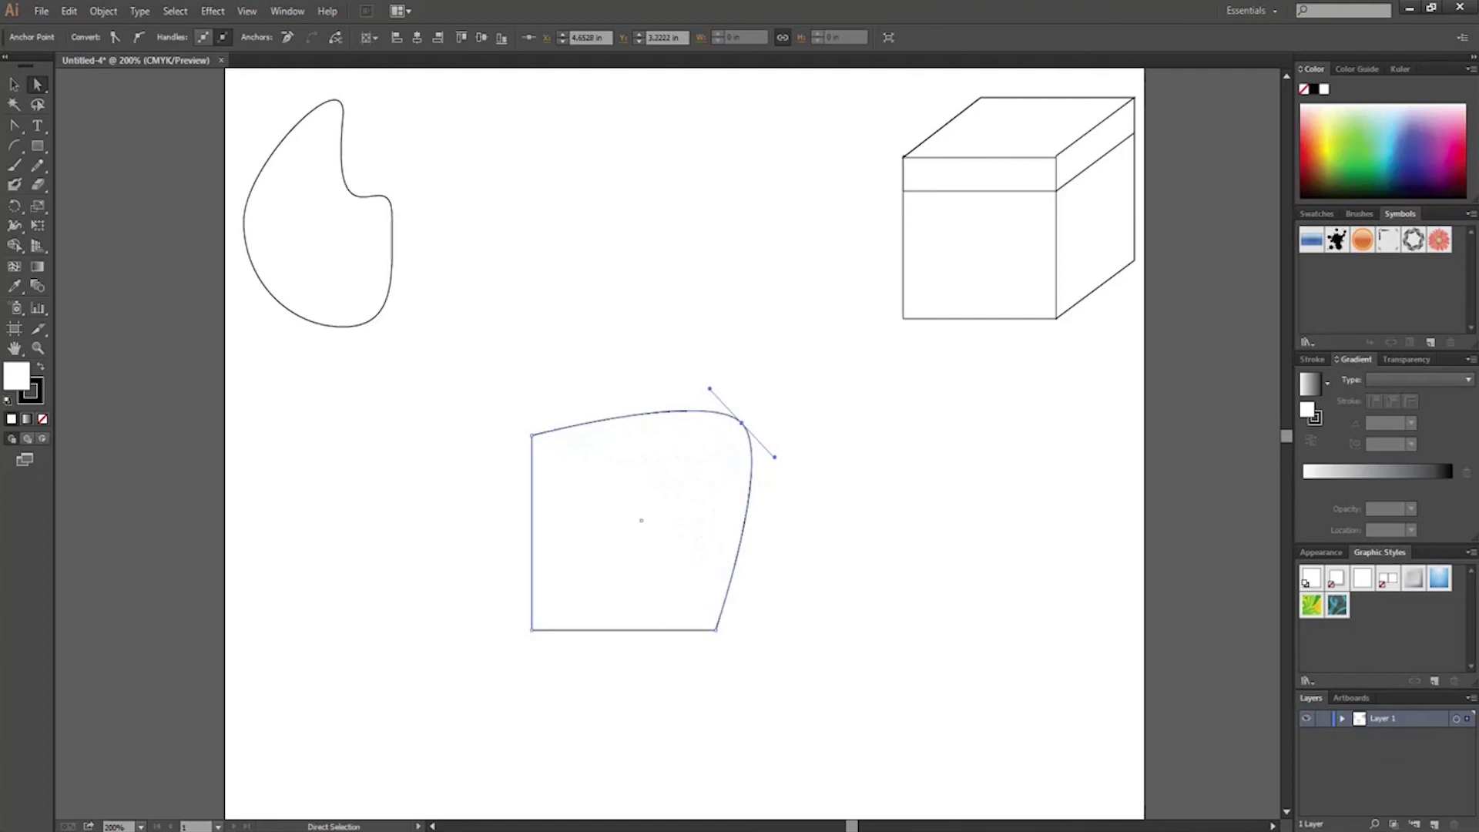